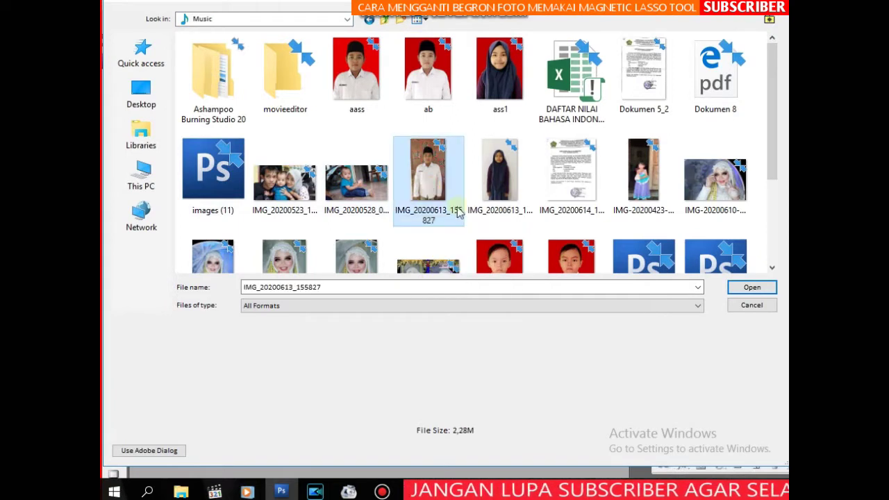
# Open the photos IMG_20200613_155827 and IMG_20200613_164245 from the Music folder, accepting the embedded profile prompt for each
pyautogui.click(743, 288)
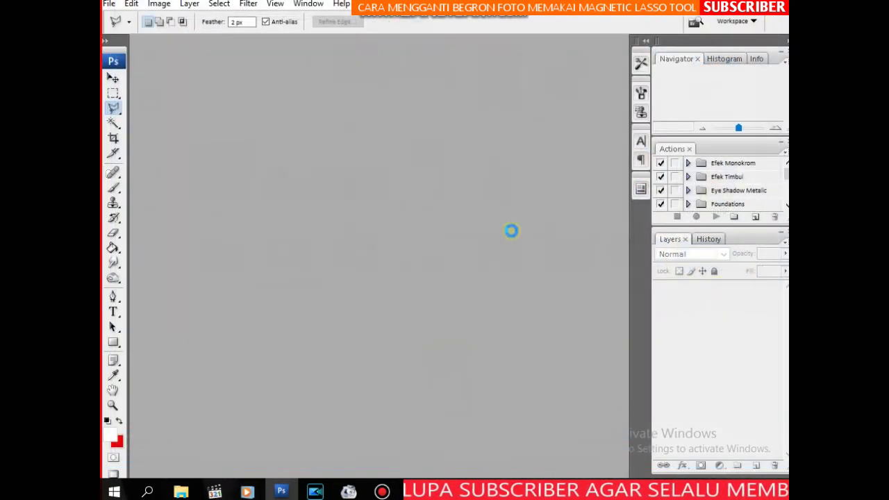
pyautogui.click(497, 258)
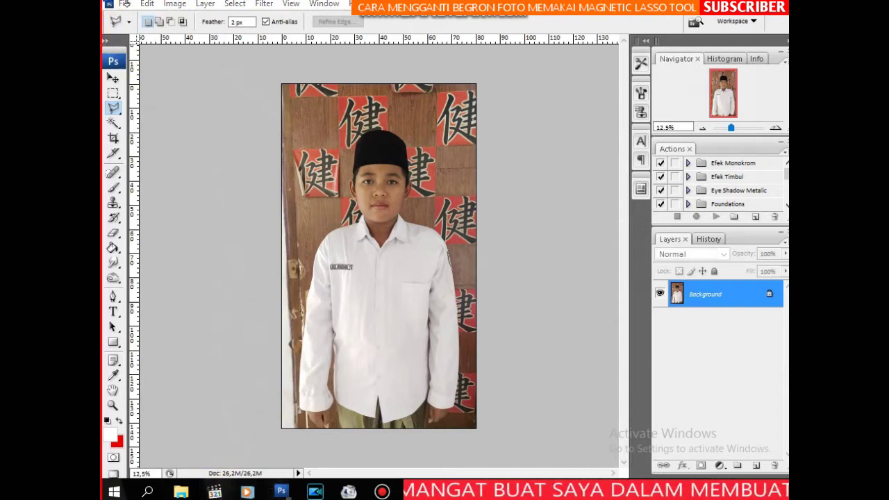
pyautogui.click(124, 5)
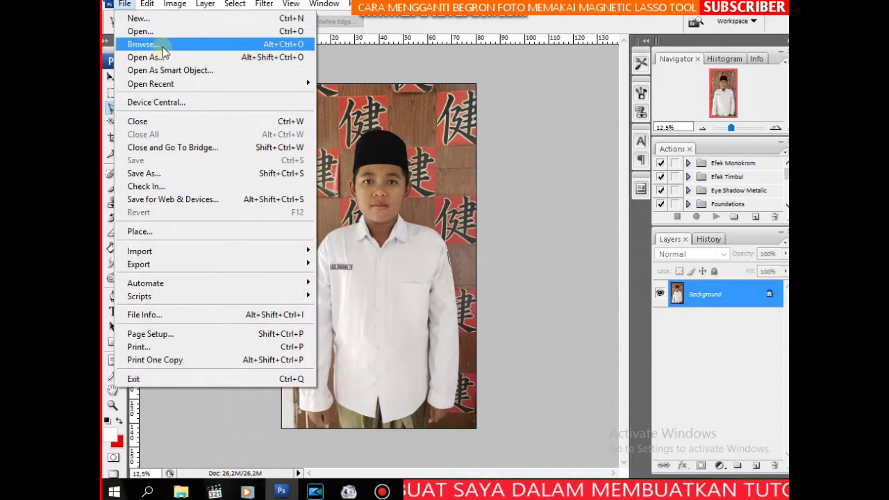
pyautogui.click(163, 35)
pyautogui.doubleClick(499, 182)
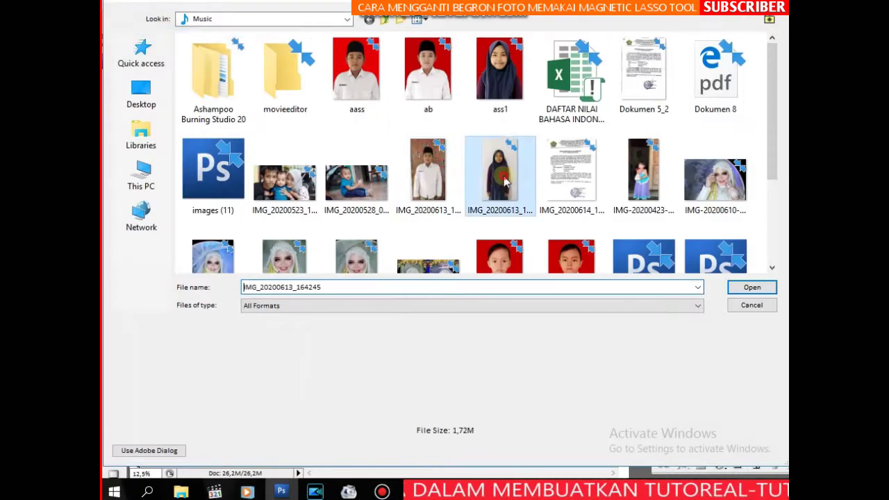
pyautogui.click(494, 259)
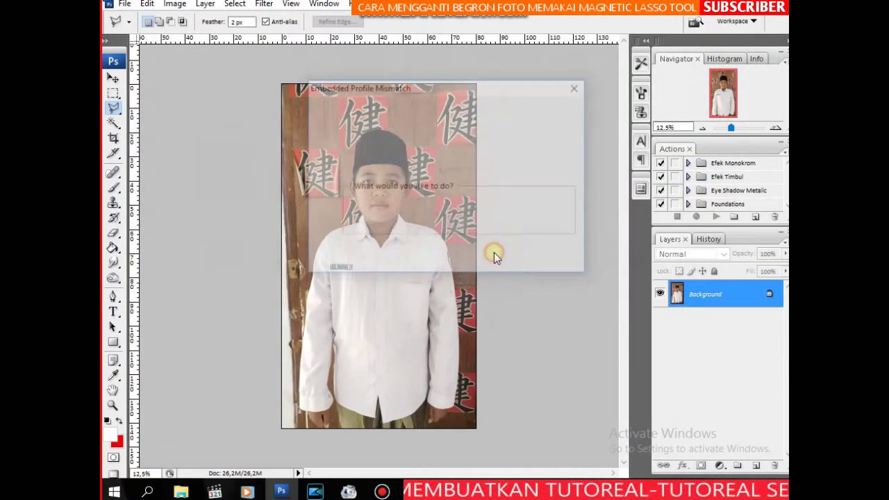
# Restore the maximized photo windows and place the two photos side by side
pyautogui.click(779, 13)
pyautogui.click(113, 78)
pyautogui.moveTo(200, 58); pyautogui.dragTo(437, 52)
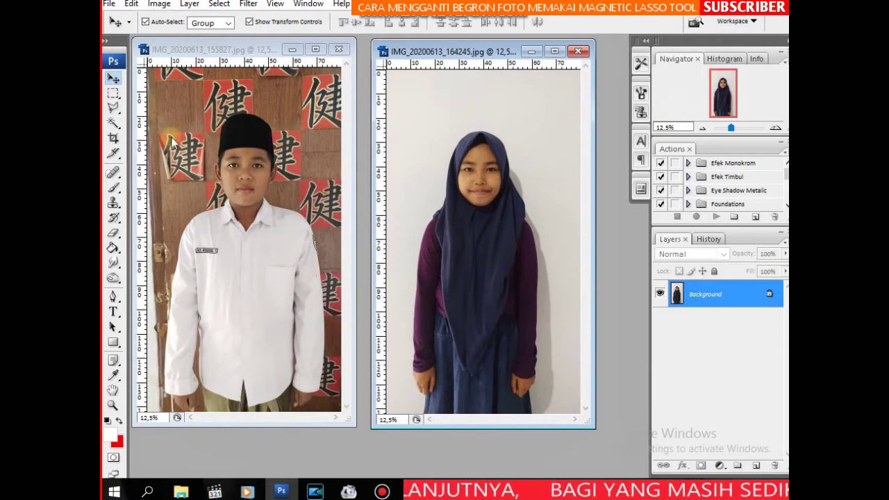
# Set the Crop tool to a width of 3 cm, a height of 4 cm and a resolution of 300 pixels/cm
pyautogui.click(244, 136)
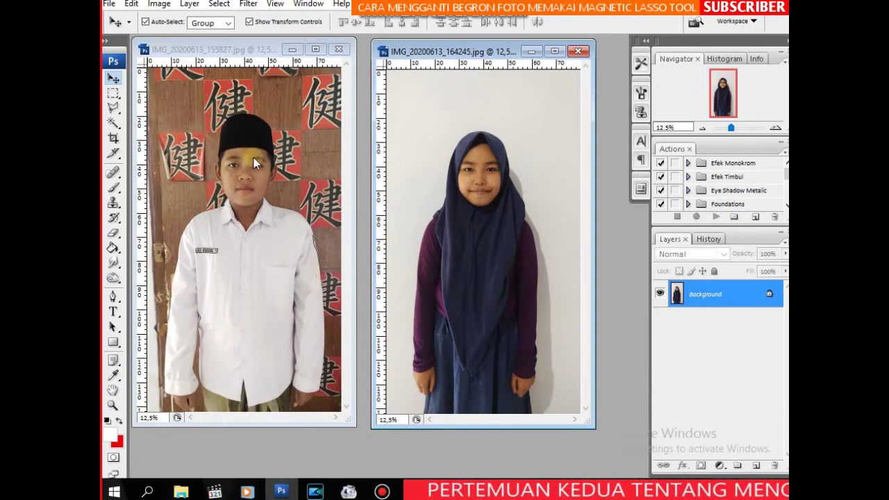
pyautogui.click(703, 131)
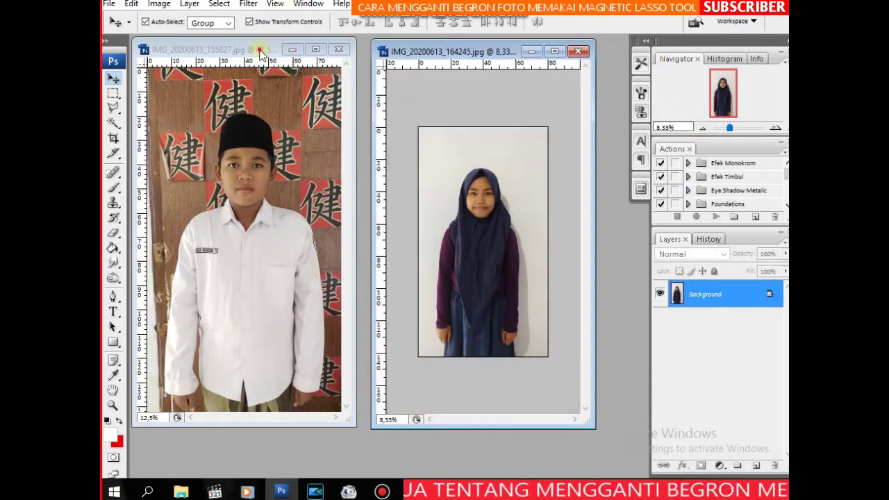
pyautogui.click(260, 52)
pyautogui.click(697, 129)
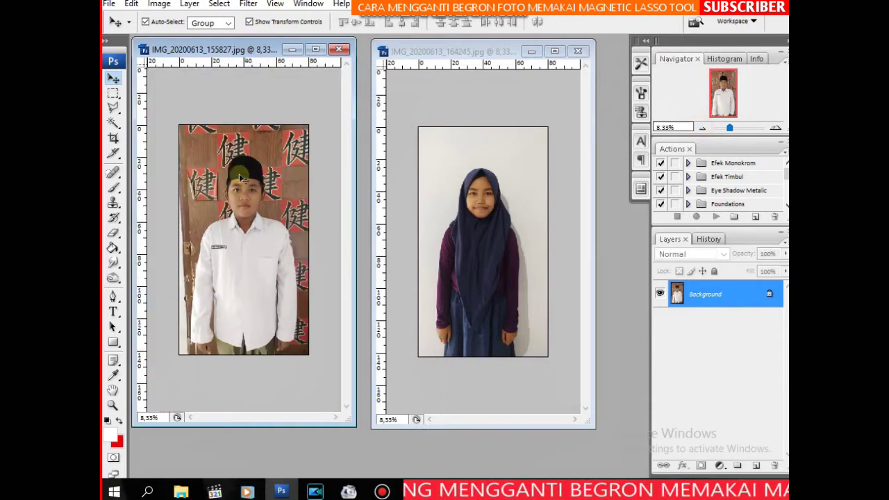
pyautogui.click(114, 141)
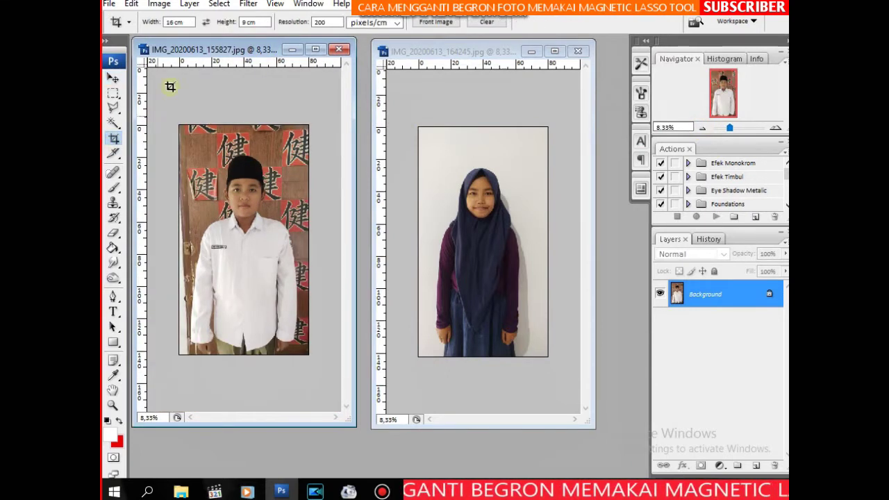
pyautogui.doubleClick(173, 23)
pyautogui.write('3')
pyautogui.press('Tab')
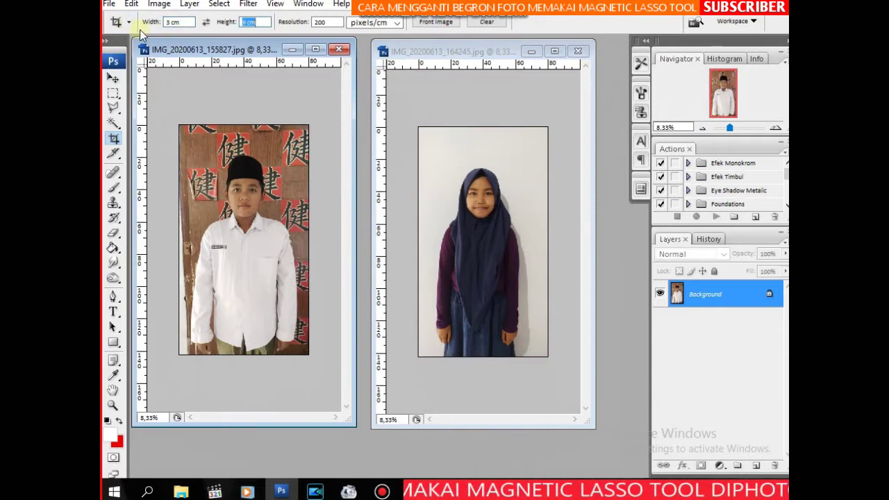
pyautogui.write('4 cm')
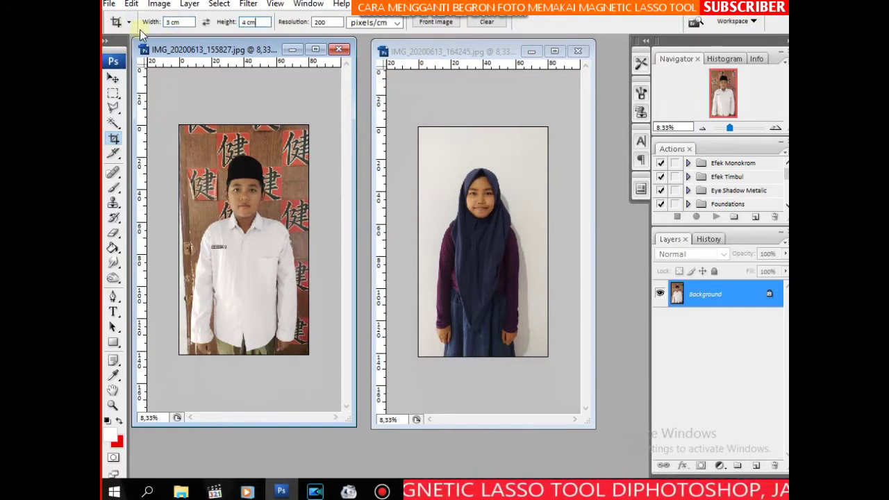
pyautogui.press('Tab')
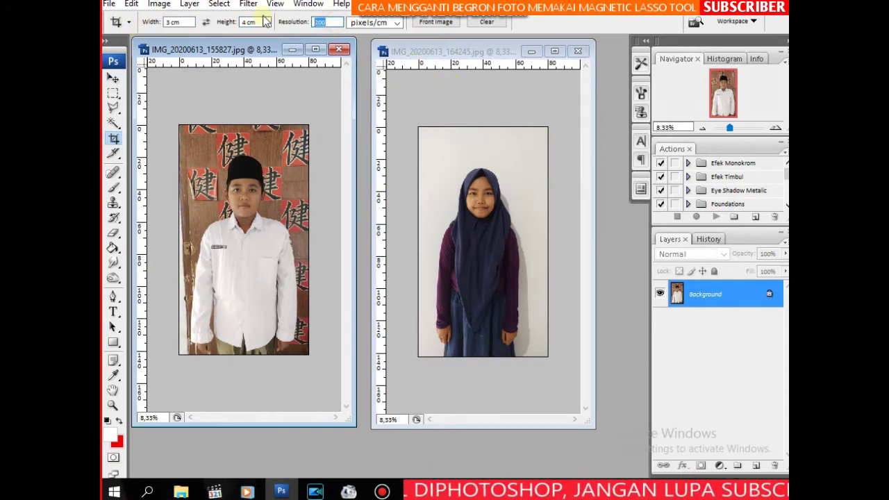
pyautogui.write('300')
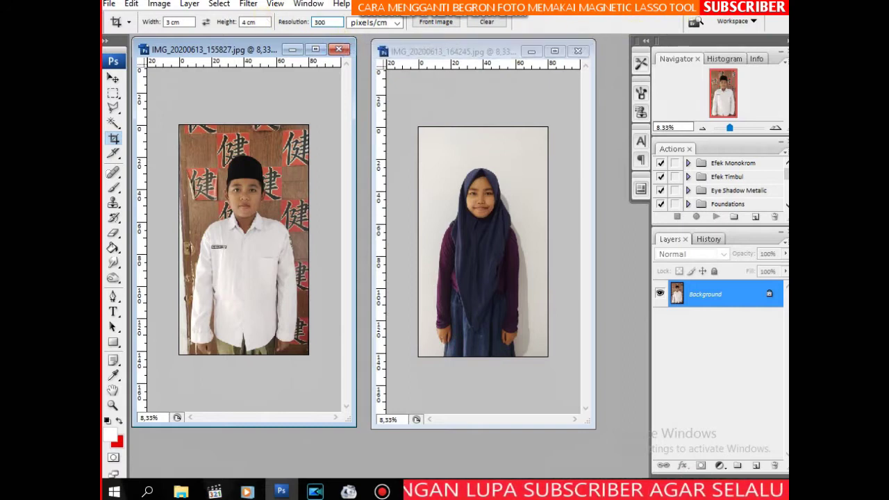
# Crop the boy's photo to his head, shoulders and chest with the 3 × 4 cm setting
pyautogui.click(521, 46)
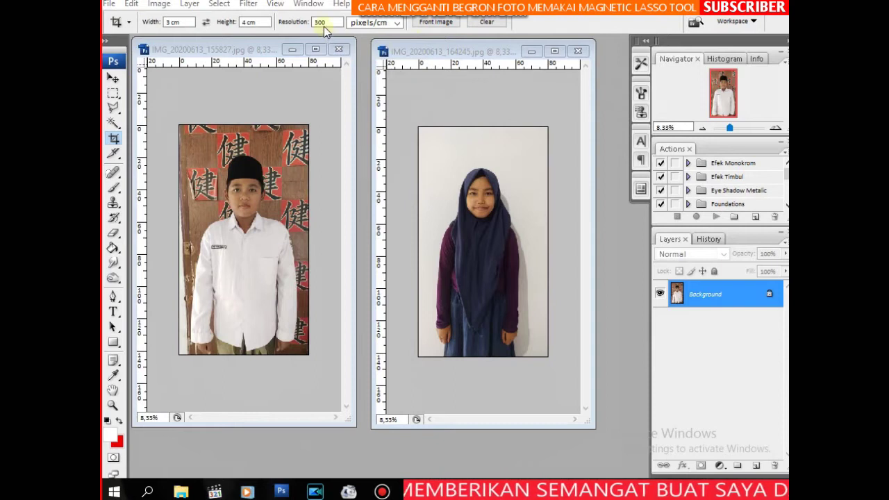
pyautogui.click(280, 154)
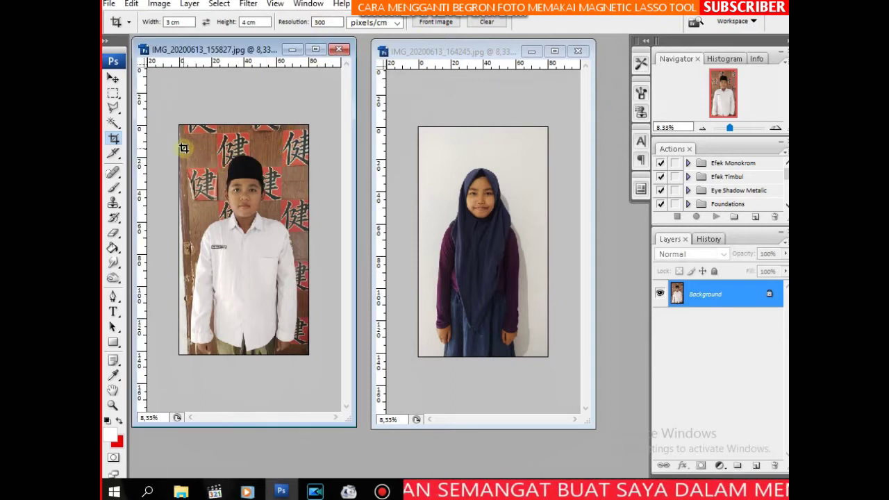
pyautogui.moveTo(202, 155)
pyautogui.mouseDown()
pyautogui.moveTo(265, 261)
pyautogui.moveTo(295, 281)
pyautogui.mouseUp()
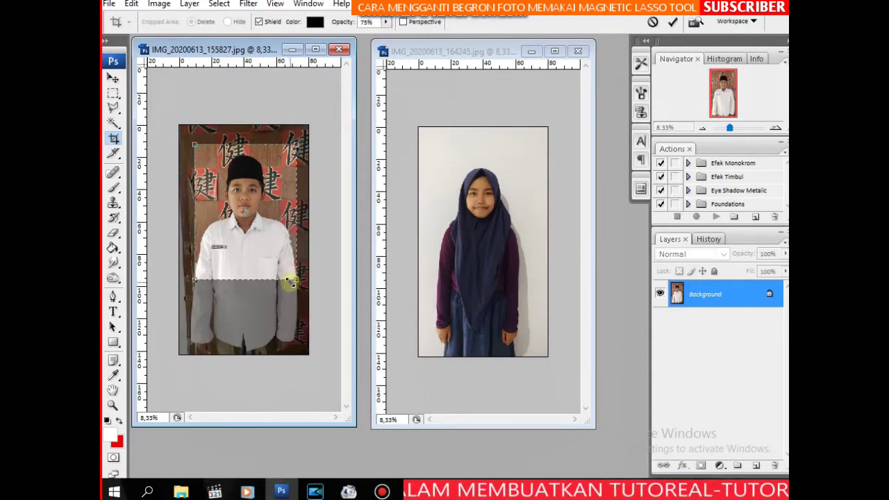
pyautogui.press('Return')
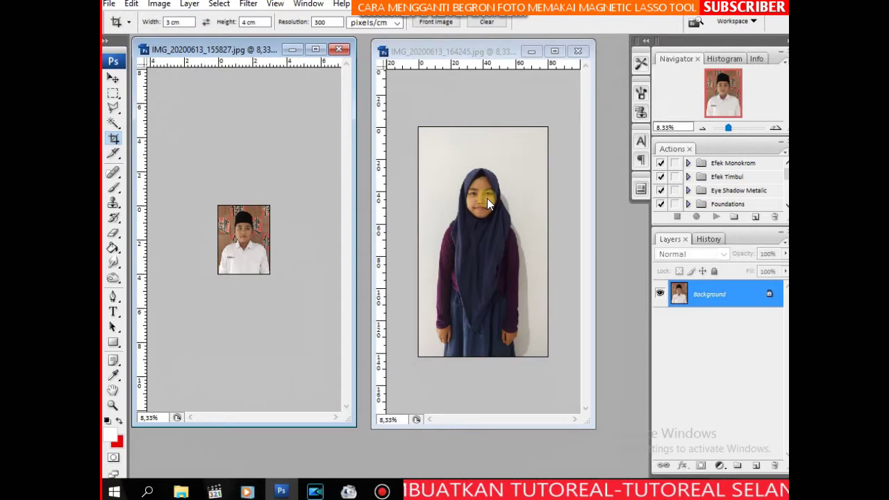
# Maximize the cropped photo's window and switch to the Magnetic Lasso tool
pyautogui.click(315, 49)
pyautogui.click(775, 128)
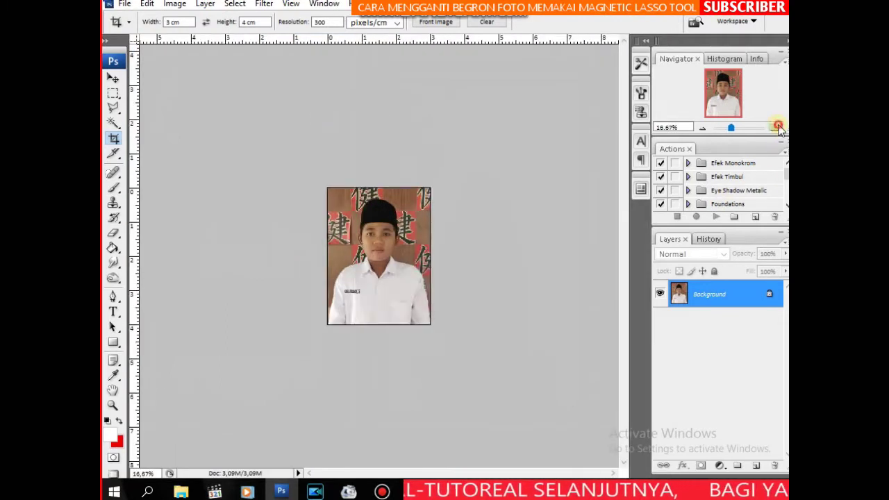
pyautogui.click(775, 127)
pyautogui.click(775, 128)
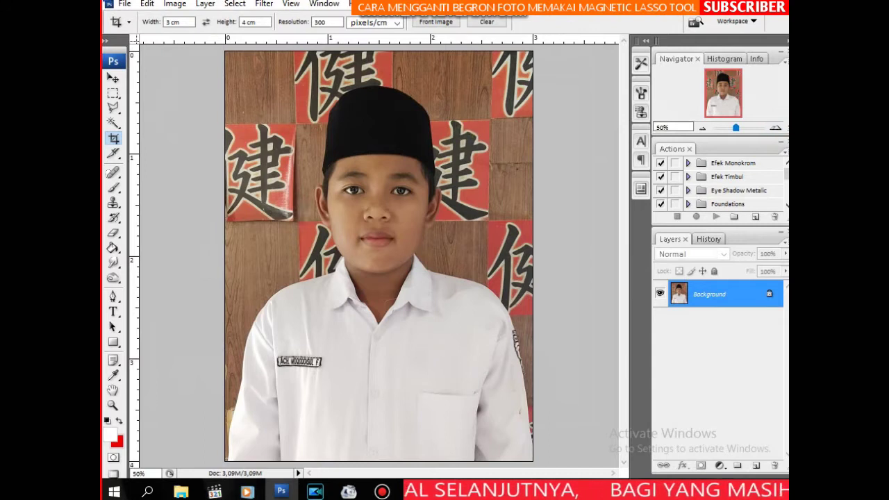
pyautogui.click(776, 128)
pyautogui.scroll(-2, 417, 204)
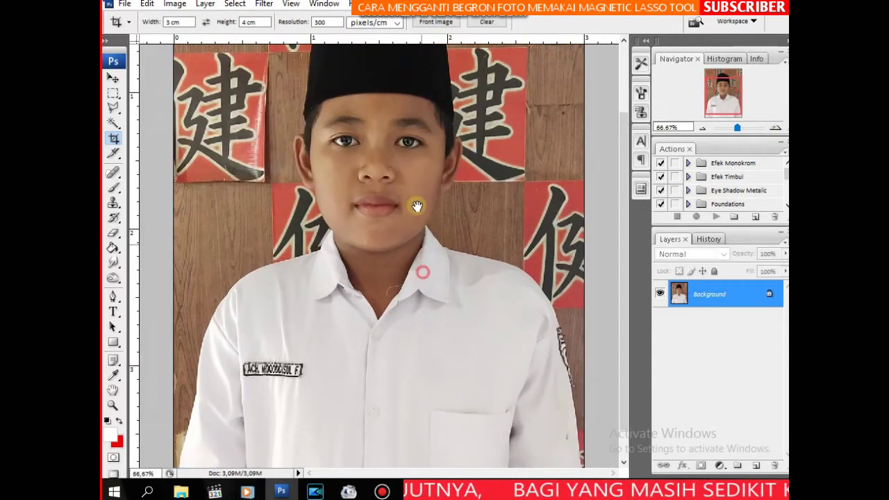
pyautogui.click(112, 112)
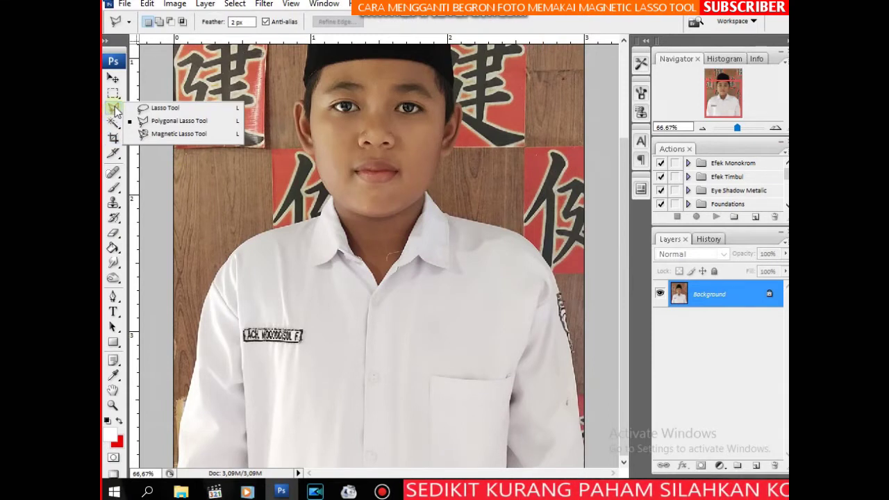
pyautogui.click(175, 134)
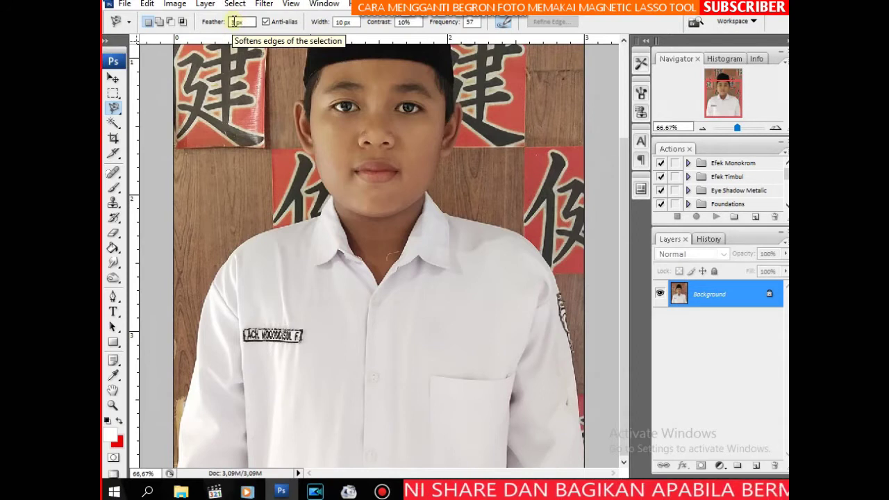
# Set the Magnetic Lasso's feather to 2 px
pyautogui.click(774, 128)
pyautogui.click(775, 128)
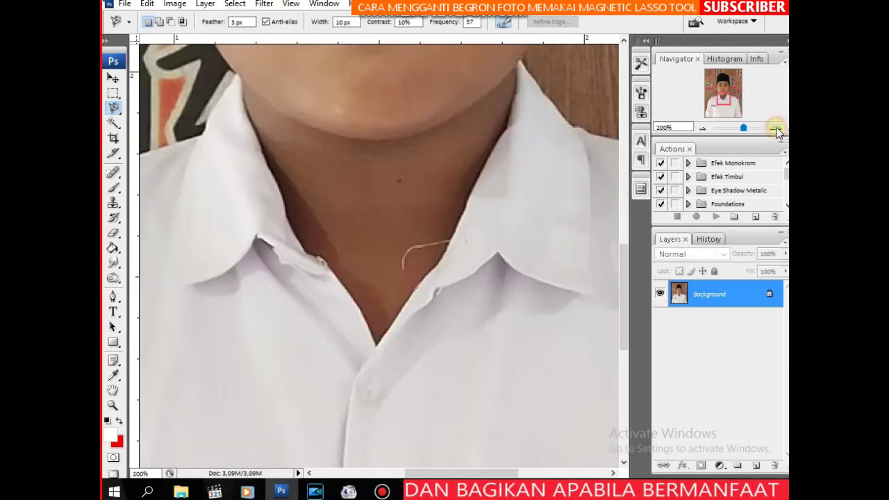
pyautogui.hotkey('ctrl', '+')
pyautogui.moveTo(333, 277); pyautogui.dragTo(435, 287)
pyautogui.moveTo(362, 312); pyautogui.dragTo(429, 236)
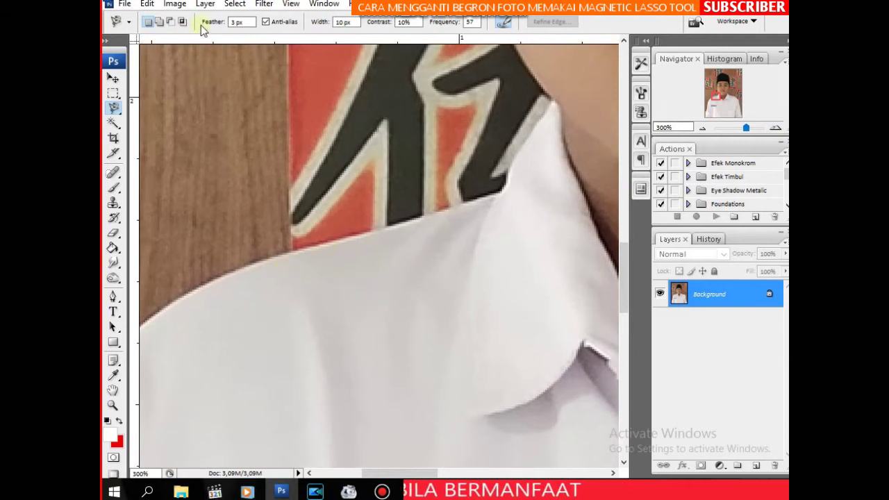
pyautogui.doubleClick(236, 22)
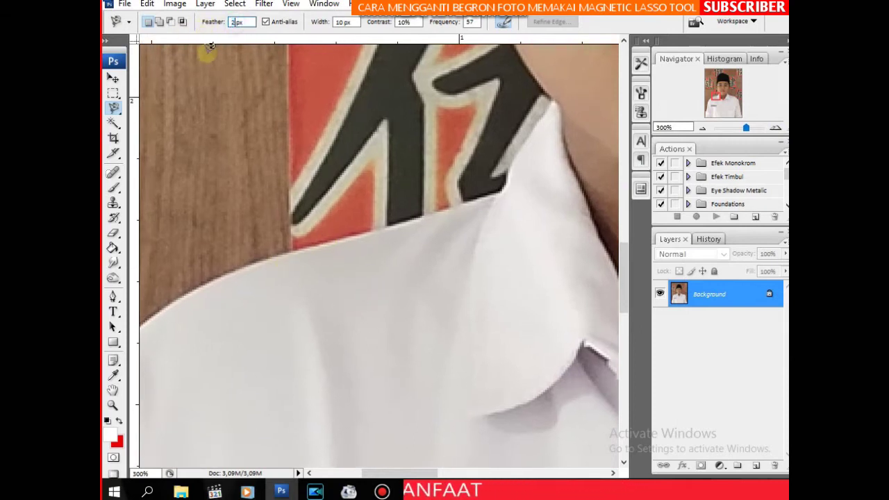
pyautogui.write('2')
pyautogui.press('Return')
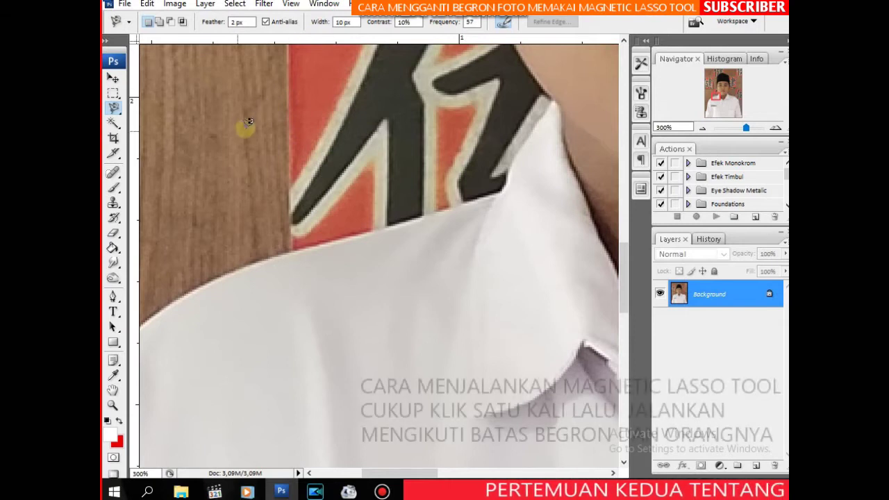
# Start a Magnetic Lasso outline on the sleeve at the photo's left edge and trace over the shoulder to the collar, removing misplaced anchor points
pyautogui.scroll(-10, 202, 307)
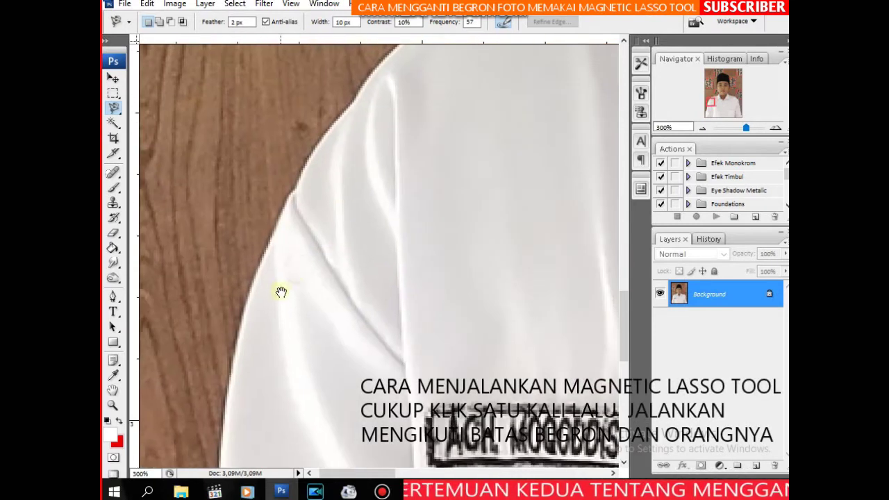
pyautogui.click(702, 129)
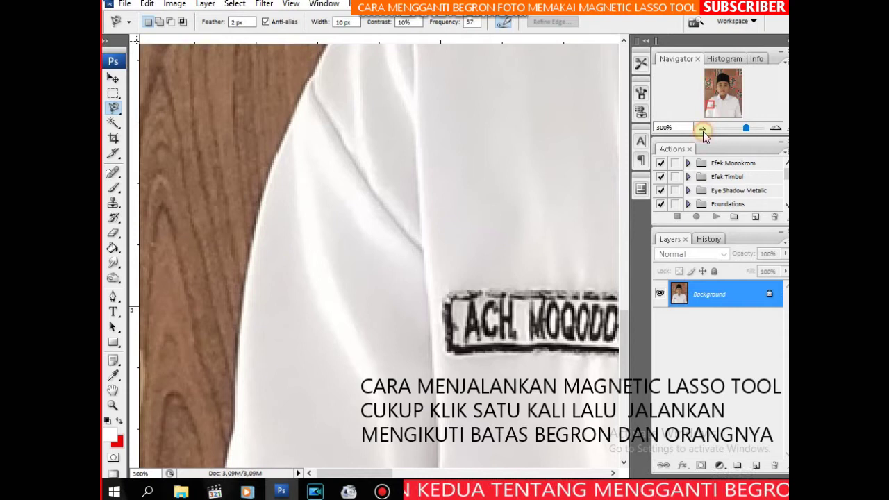
pyautogui.click(705, 129)
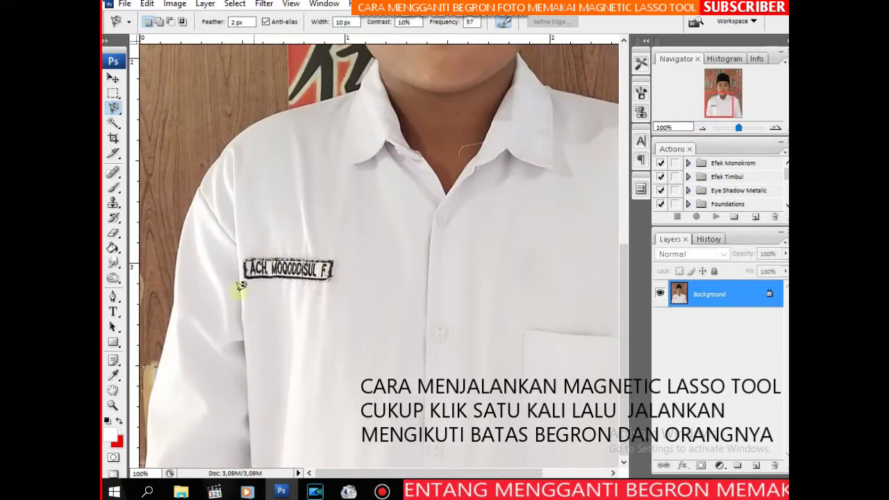
pyautogui.click(150, 398)
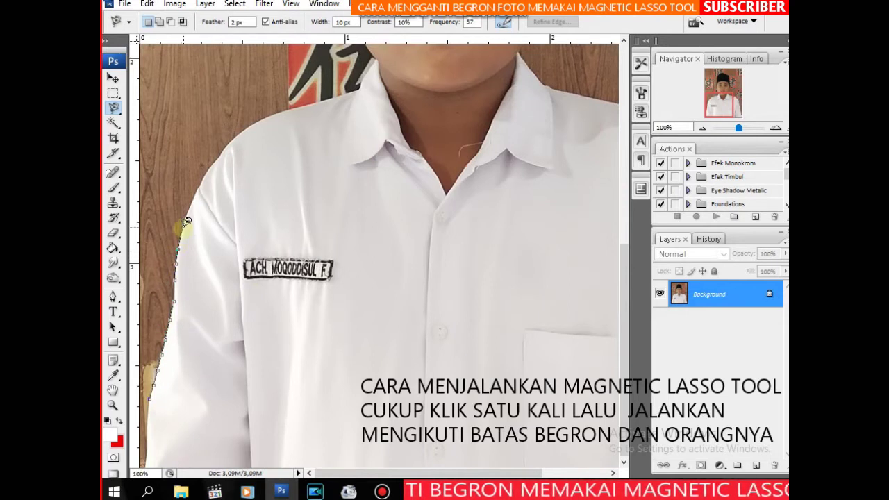
pyautogui.press('BackSpace')
pyautogui.press('BackSpace')
pyautogui.press('BackSpace')
pyautogui.press('BackSpace')
pyautogui.press('BackSpace')
pyautogui.press('BackSpace')
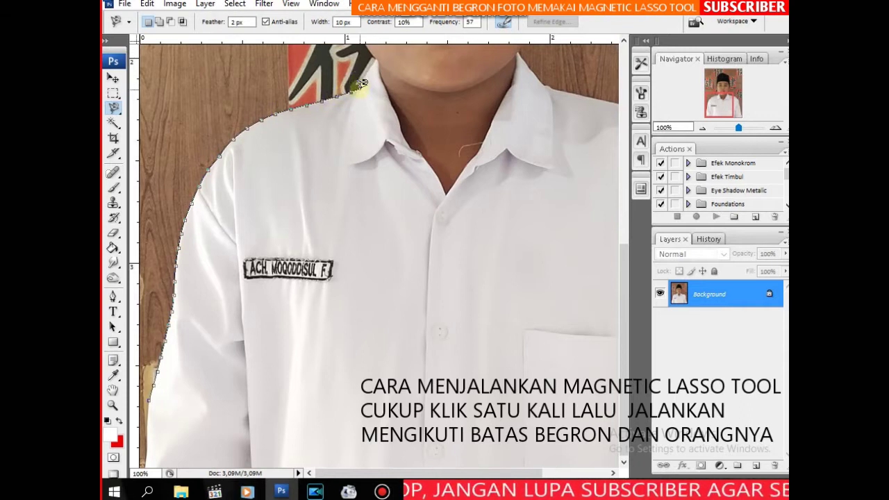
# Continue the Magnetic Lasso outline up the boy's face and ear, around the black cap, and down the opposite side to the far sleeve
pyautogui.moveTo(361, 84)
pyautogui.mouseDown()
pyautogui.moveTo(329, 193)
pyautogui.moveTo(327, 243)
pyautogui.mouseUp()
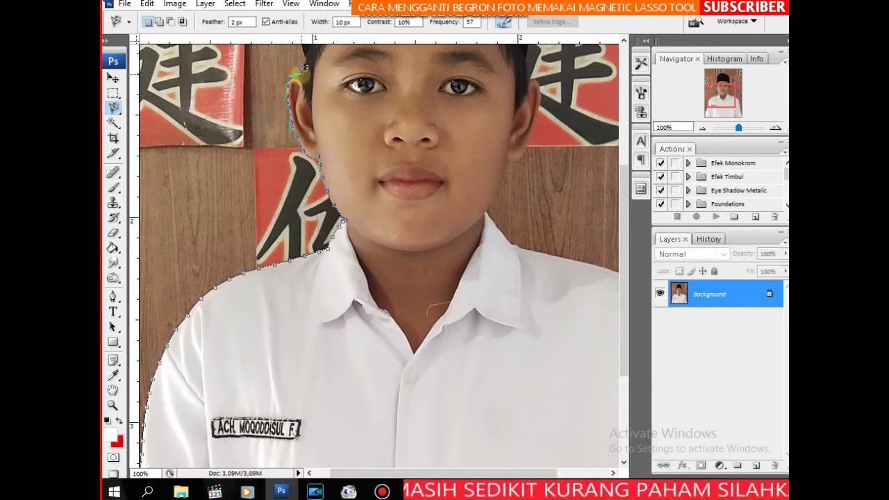
pyautogui.moveTo(302, 124); pyautogui.dragTo(302, 135)
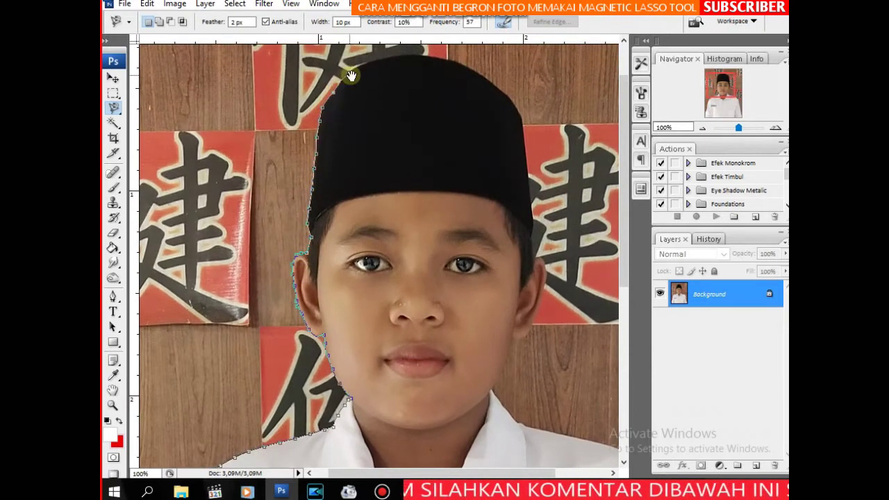
pyautogui.moveTo(351, 72); pyautogui.dragTo(287, 206)
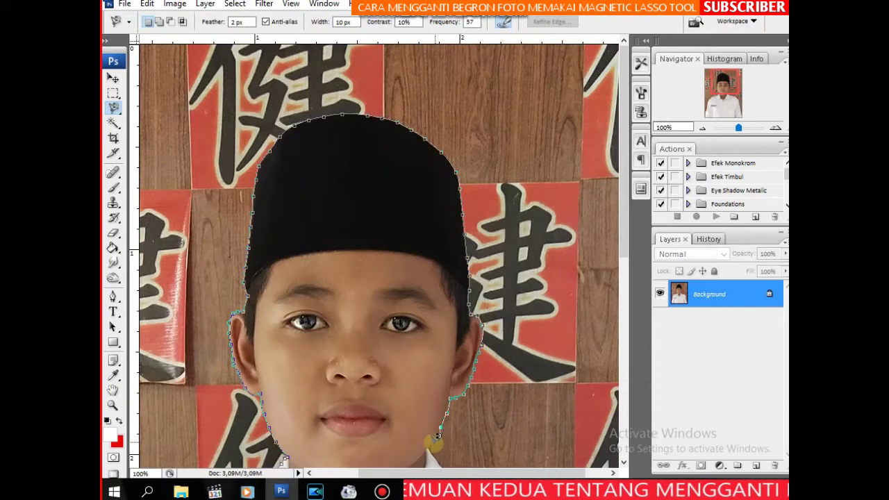
pyautogui.scroll(-2, 431, 424)
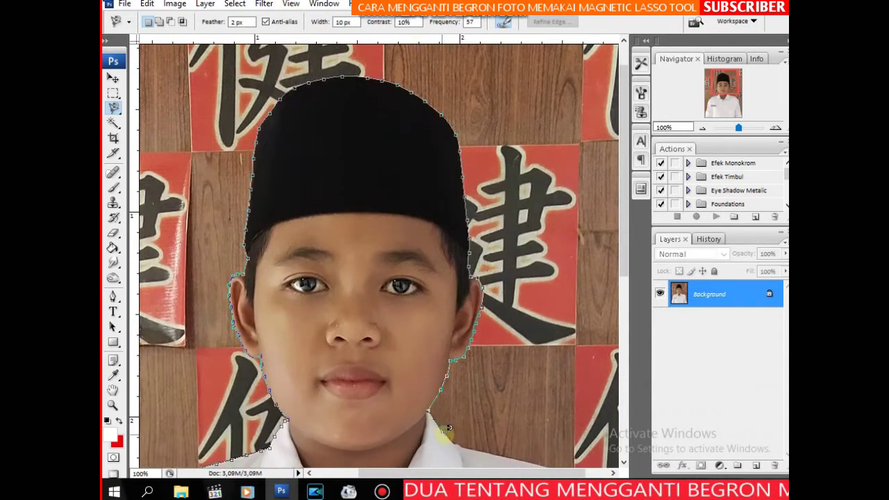
pyautogui.moveTo(456, 445); pyautogui.dragTo(363, 188)
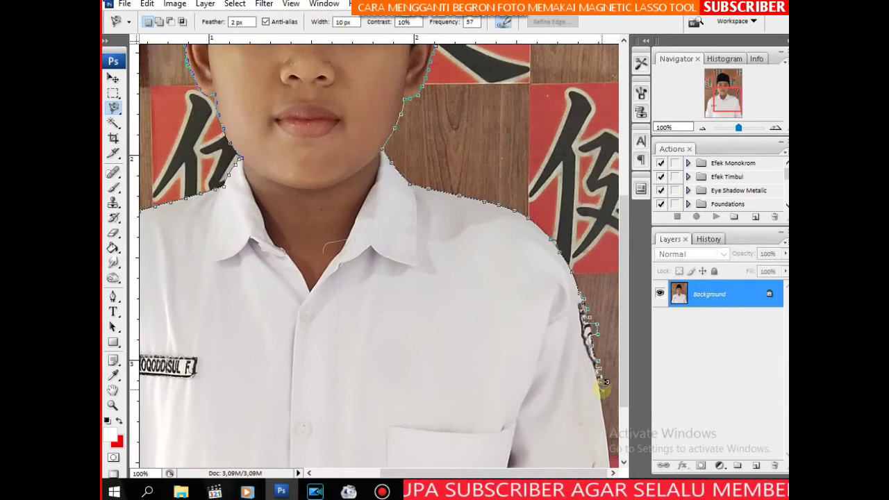
pyautogui.scroll(-3, 611, 422)
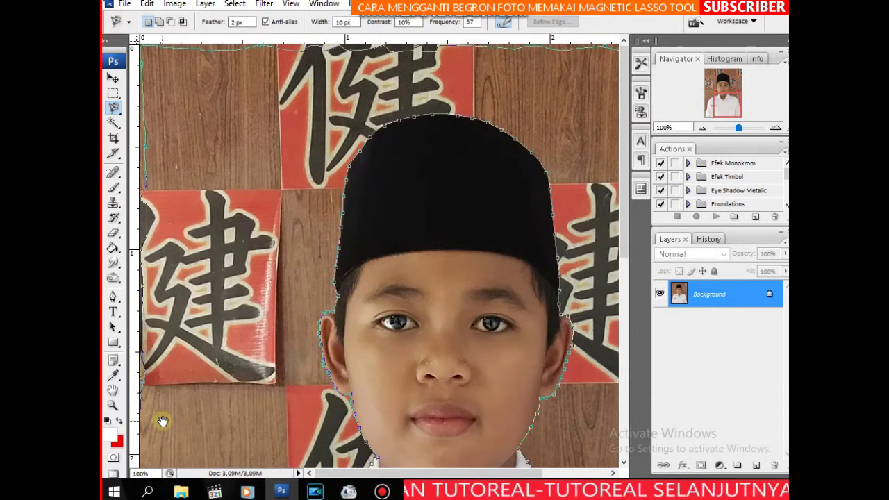
# Run the Magnetic Lasso outline along the photo's outer edges back to its starting point on the sleeve and close it into a selection
pyautogui.moveTo(162, 422); pyautogui.dragTo(171, 146)
pyautogui.moveTo(174, 317); pyautogui.dragTo(141, 182)
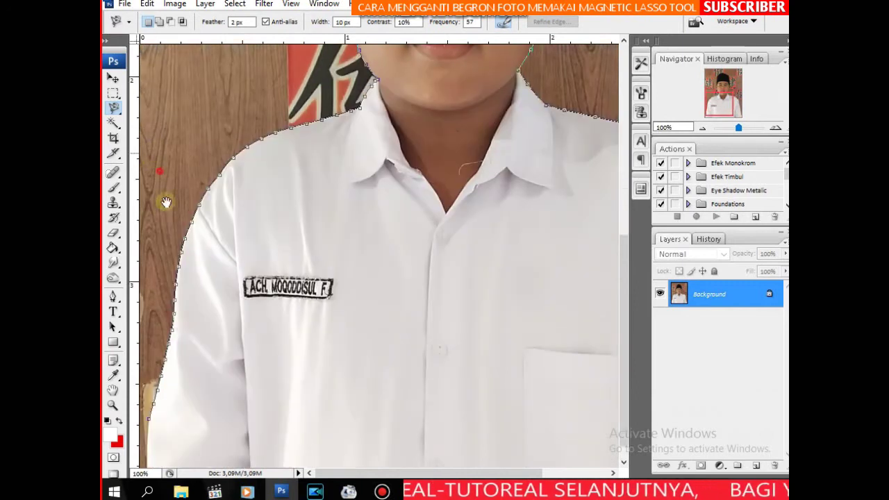
pyautogui.scroll(3, 138, 188)
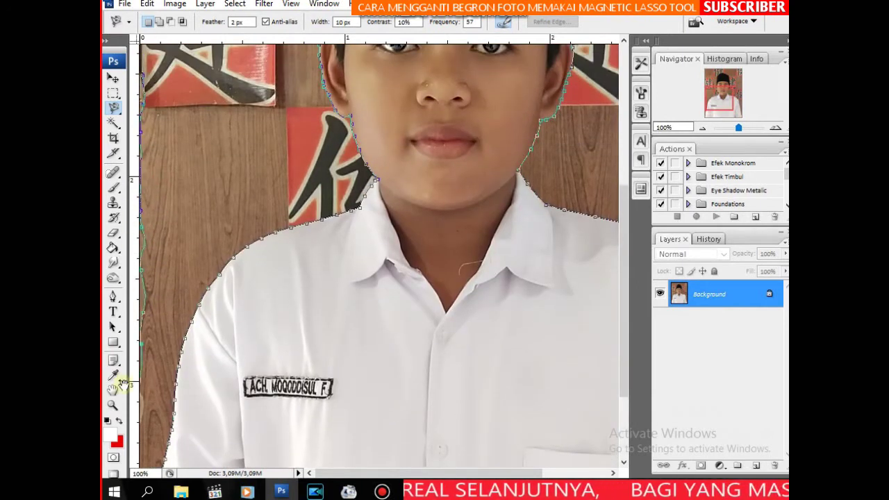
pyautogui.scroll(-3, 166, 395)
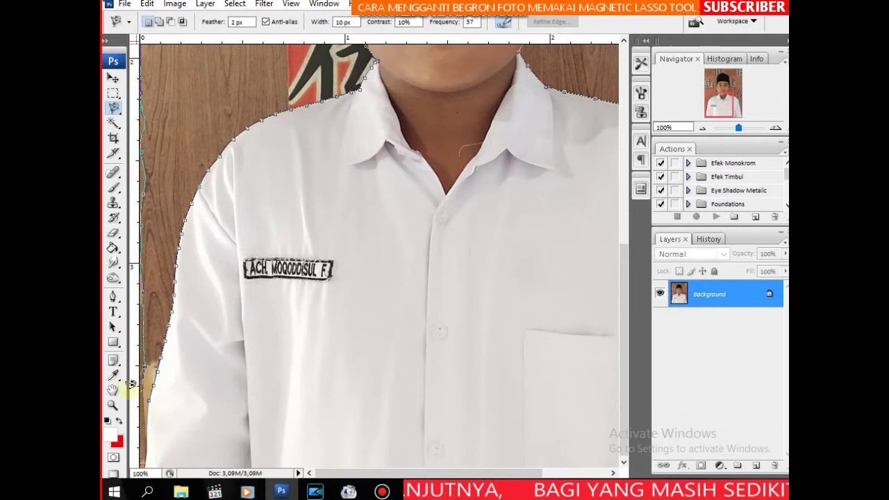
pyautogui.press('Return')
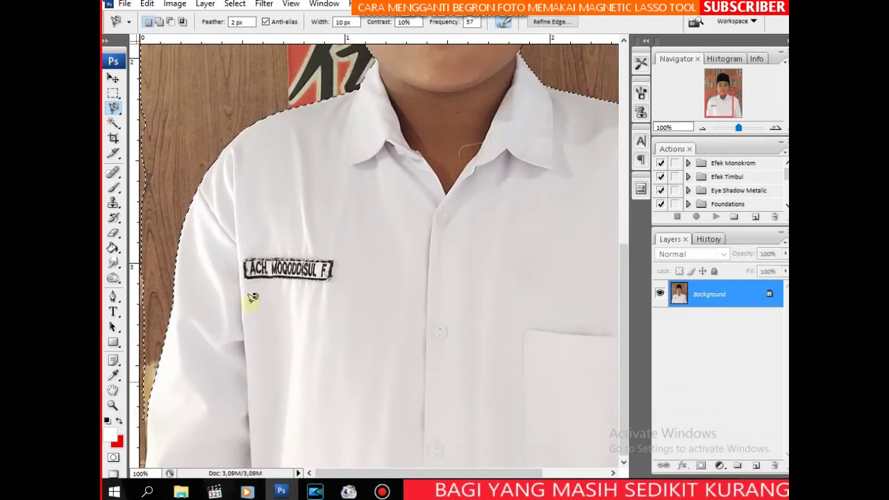
# Deselect the traced background and bring the selection back with Reselect
pyautogui.moveTo(294, 125); pyautogui.dragTo(311, 331)
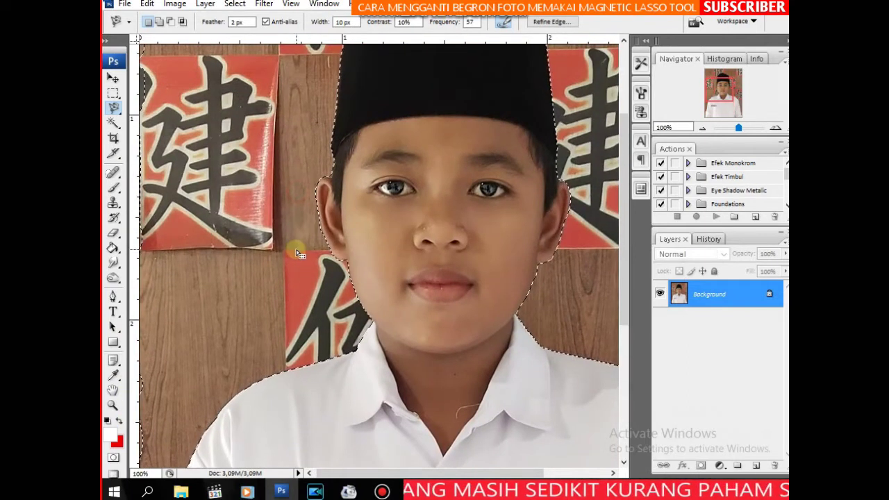
pyautogui.hotkey('ctrl', 'd')
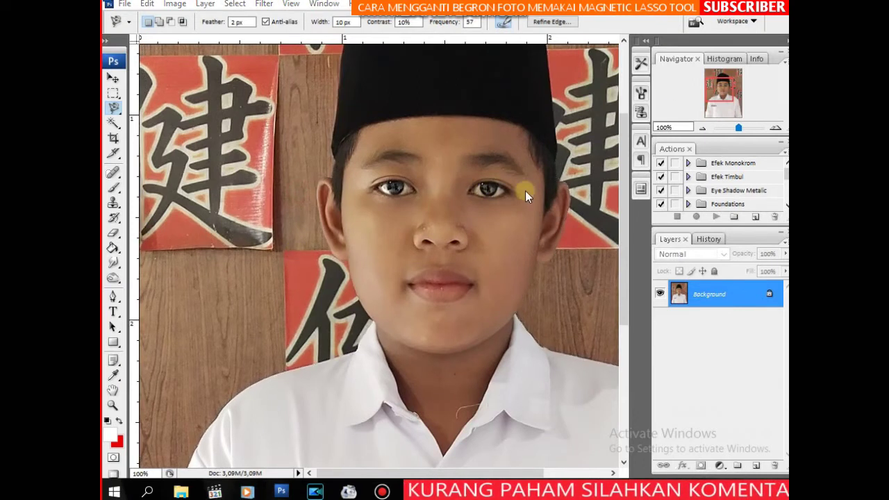
pyautogui.hotkey('ctrl', 'shift', 'd')
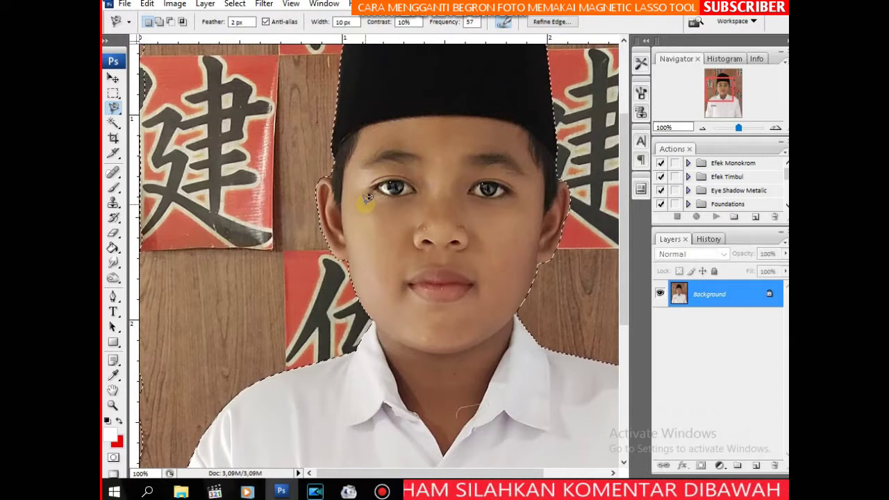
# Try deleting the selected surroundings directly on the Background layer, viewing the whole photo at 50%, and undo the deletion
pyautogui.click(702, 128)
pyautogui.click(702, 128)
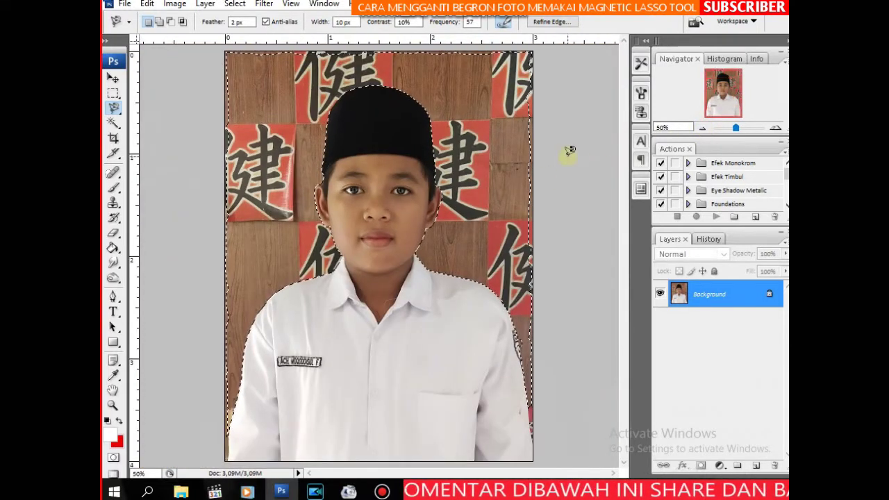
pyautogui.press('Delete')
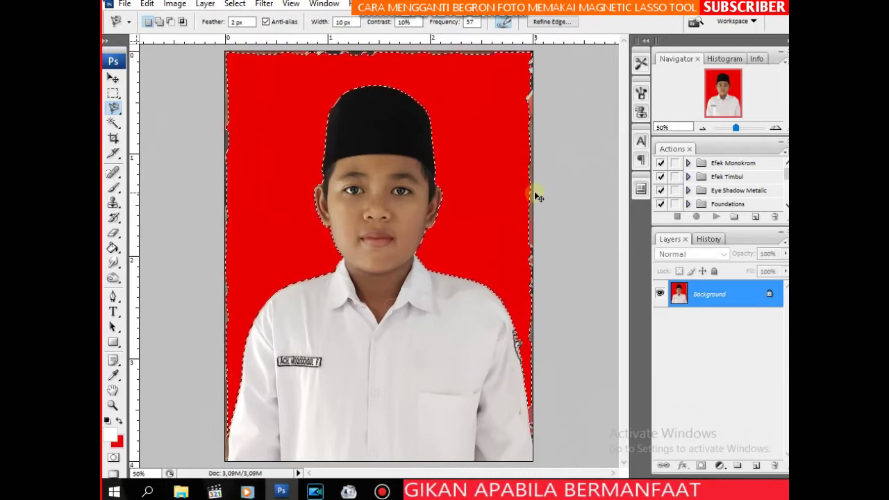
pyautogui.hotkey('ctrl', 'z')
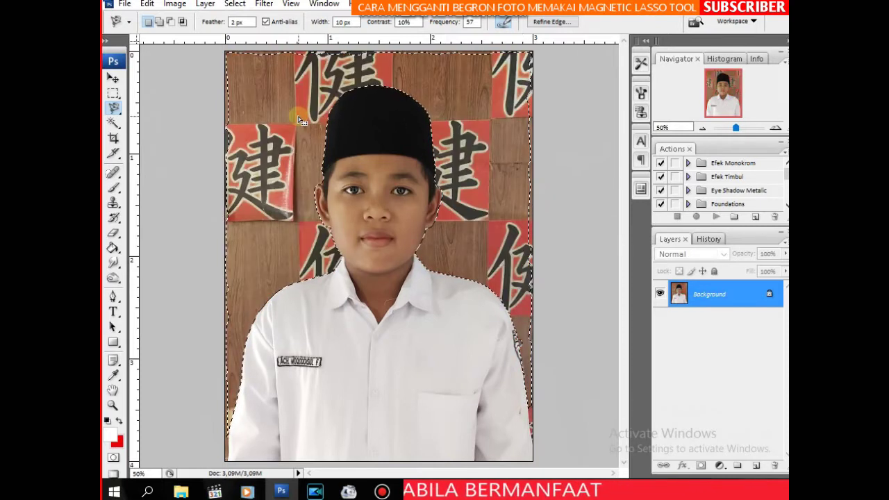
# Step back to the Crop state in the document history and return to the Magnetic Lasso state
pyautogui.click(707, 239)
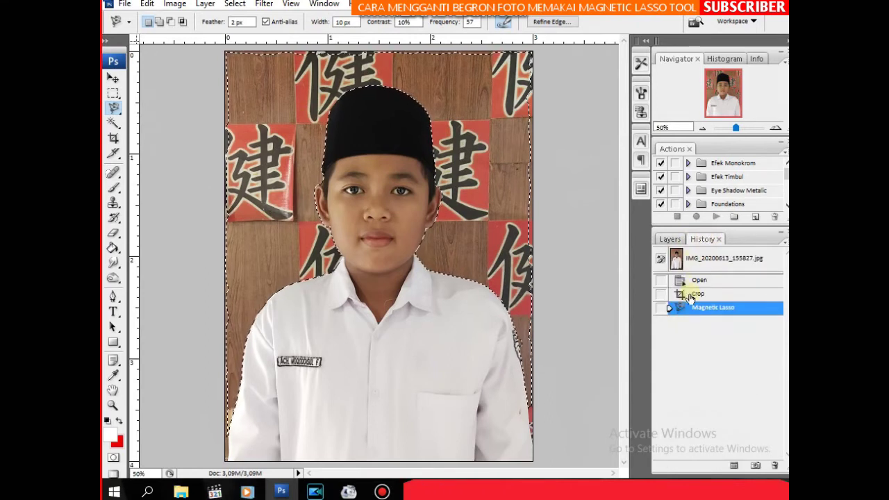
pyautogui.click(690, 295)
pyautogui.click(693, 309)
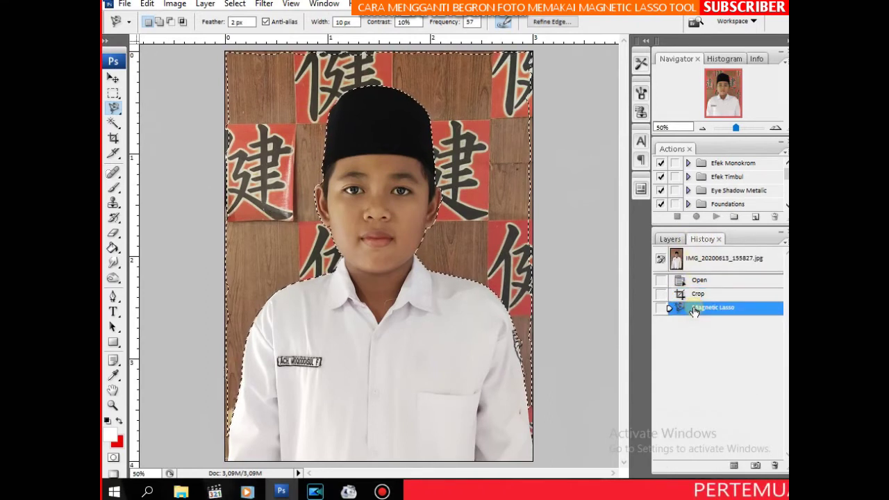
pyautogui.click(679, 242)
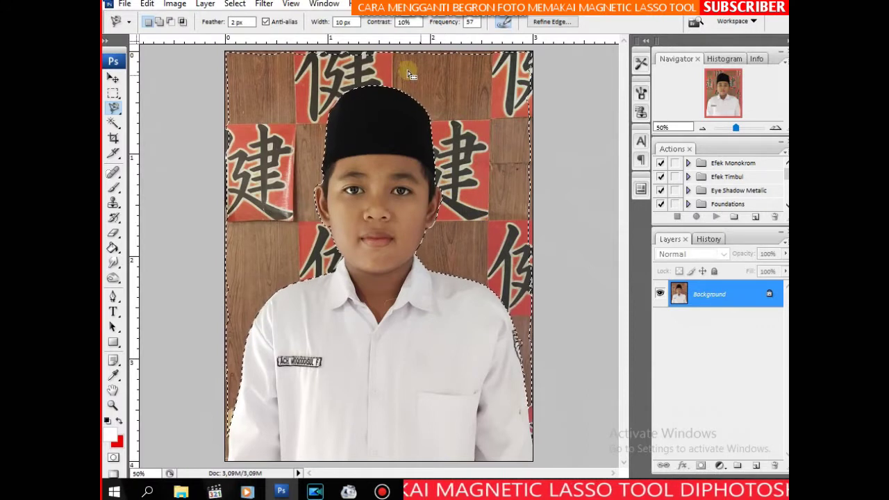
# Duplicate the Background layer as Background copy and clear the selected surroundings from the copy
pyautogui.click(379, 248)
pyautogui.rightClick(726, 297)
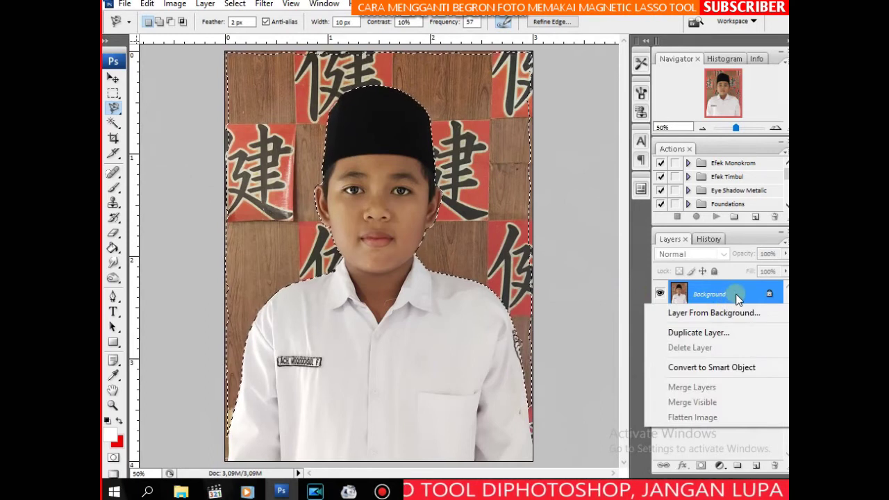
pyautogui.click(666, 240)
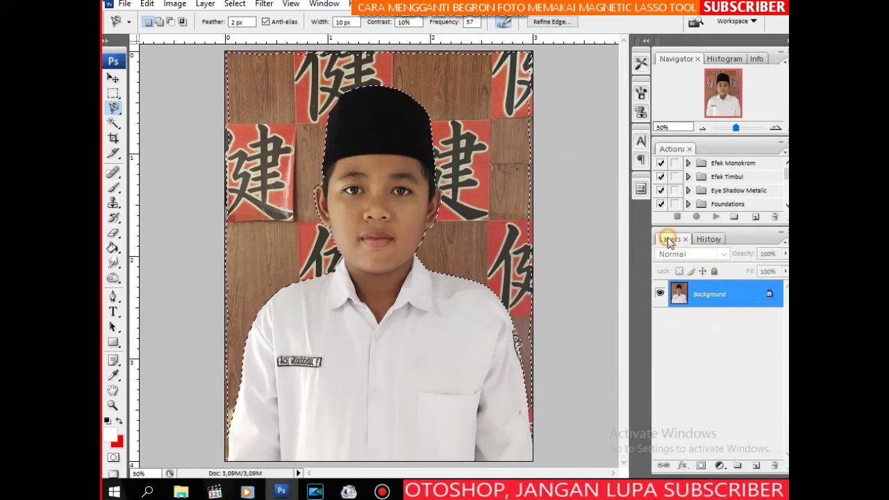
pyautogui.rightClick(732, 297)
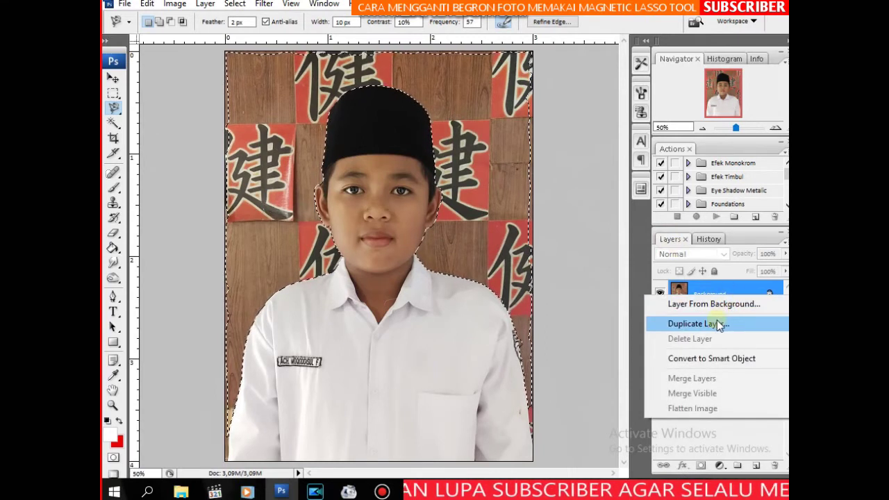
pyautogui.click(715, 321)
pyautogui.click(538, 138)
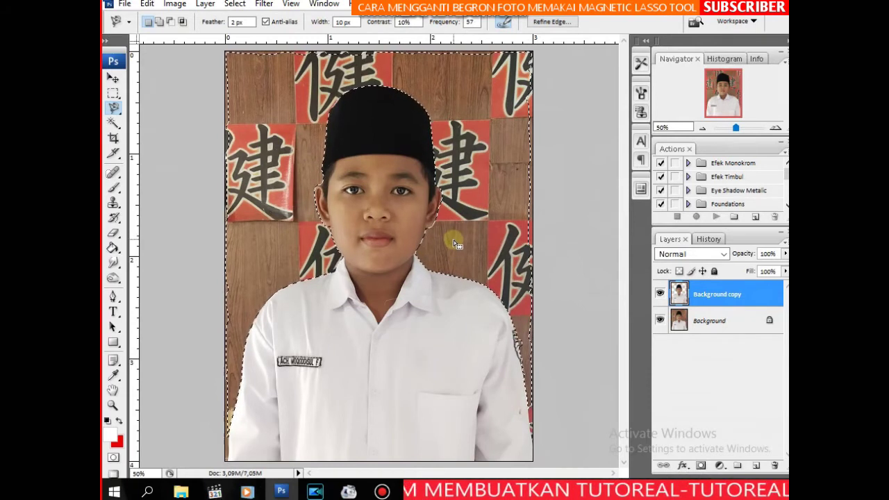
# Hide the original Background layer to check the cut-out's edges up close, and deselect
pyautogui.click(659, 321)
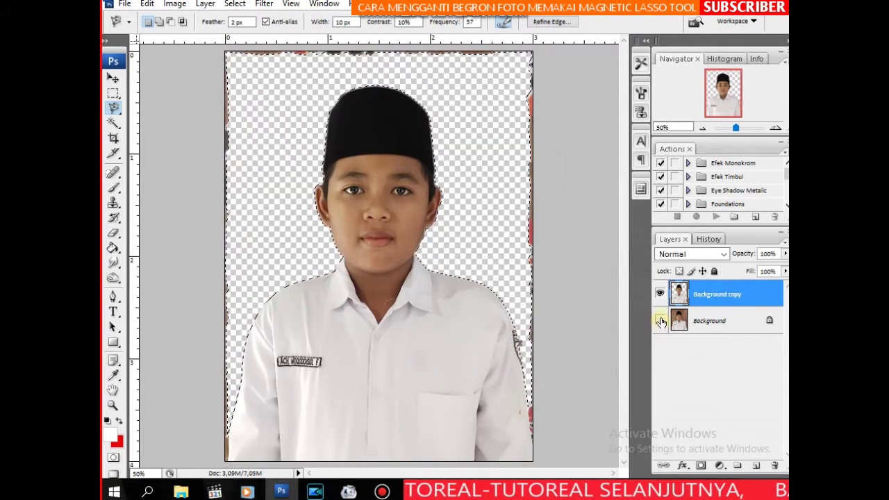
pyautogui.click(775, 129)
pyautogui.click(774, 129)
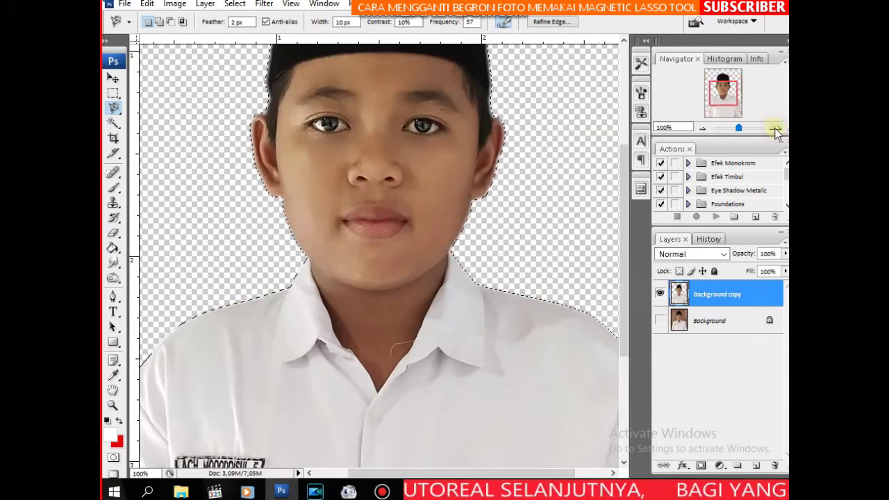
pyautogui.click(774, 129)
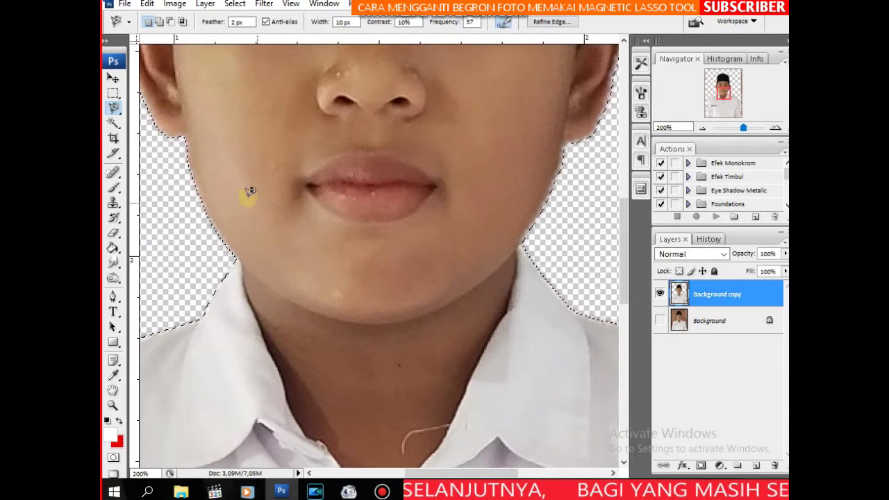
pyautogui.click(703, 129)
pyautogui.click(702, 129)
pyautogui.click(703, 129)
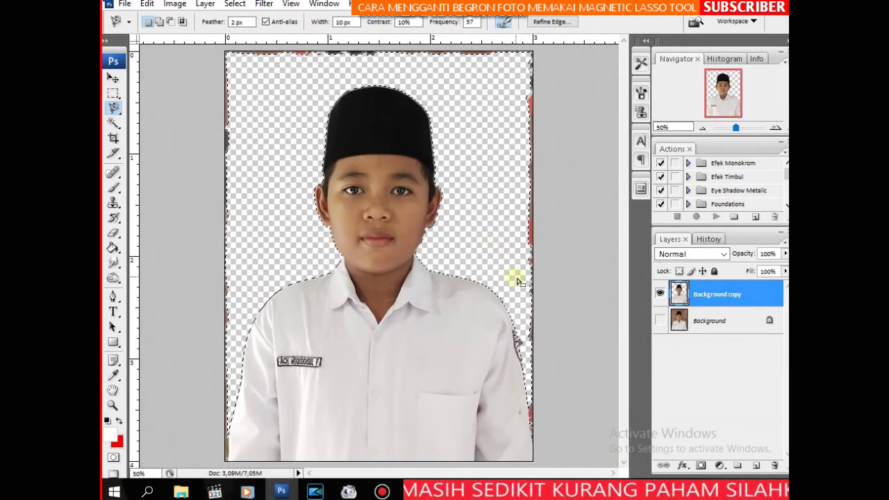
pyautogui.hotkey('ctrl', 'd')
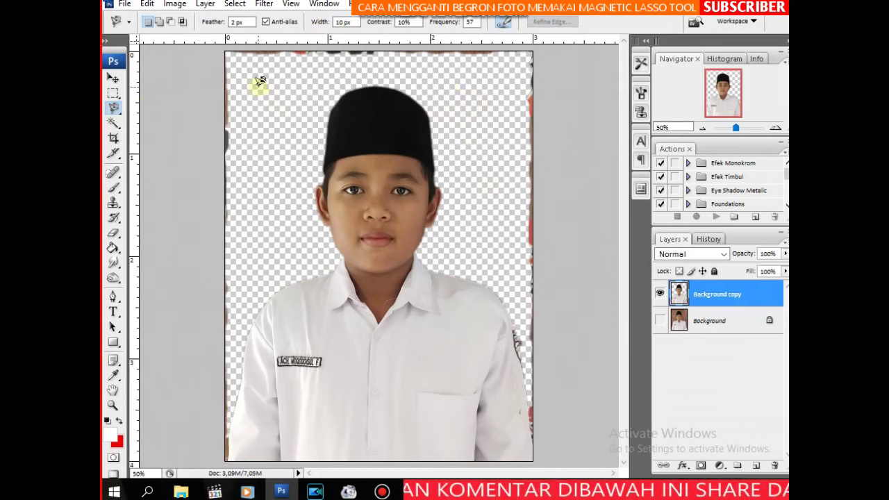
# Outline the leftover background scraps along the photo's top and side edges with the Polygonal Lasso, delete them from Background copy, and deselect
pyautogui.click(113, 109)
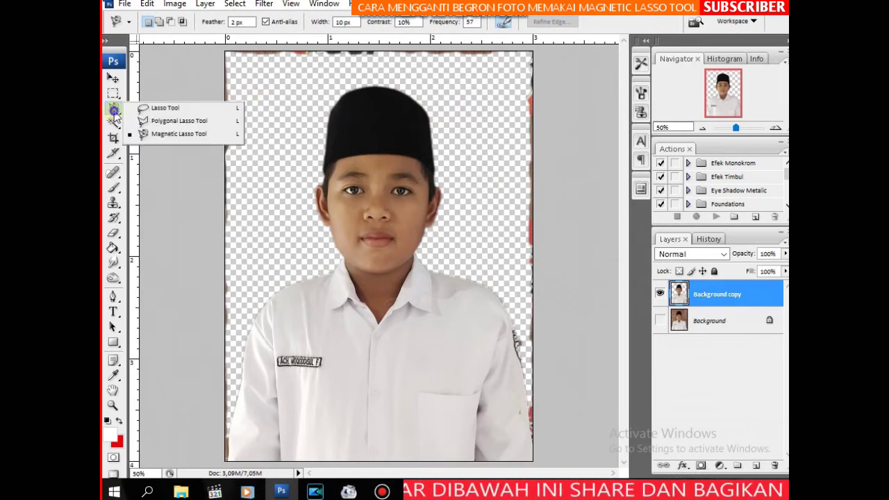
pyautogui.click(156, 122)
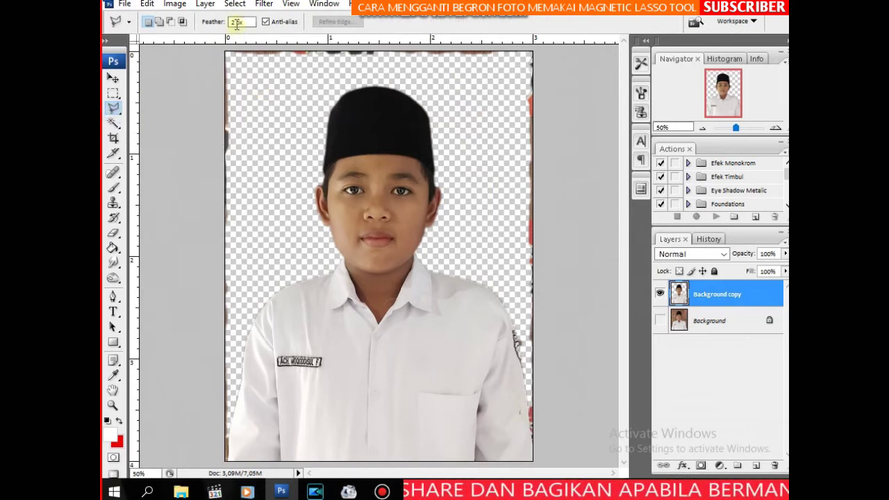
pyautogui.click(234, 22)
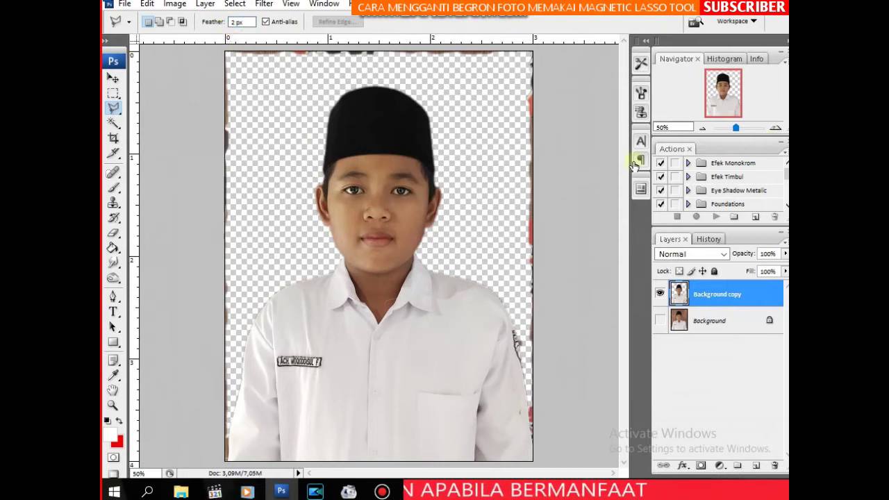
pyautogui.click(256, 78)
pyautogui.click(450, 80)
pyautogui.click(497, 180)
pyautogui.click(547, 369)
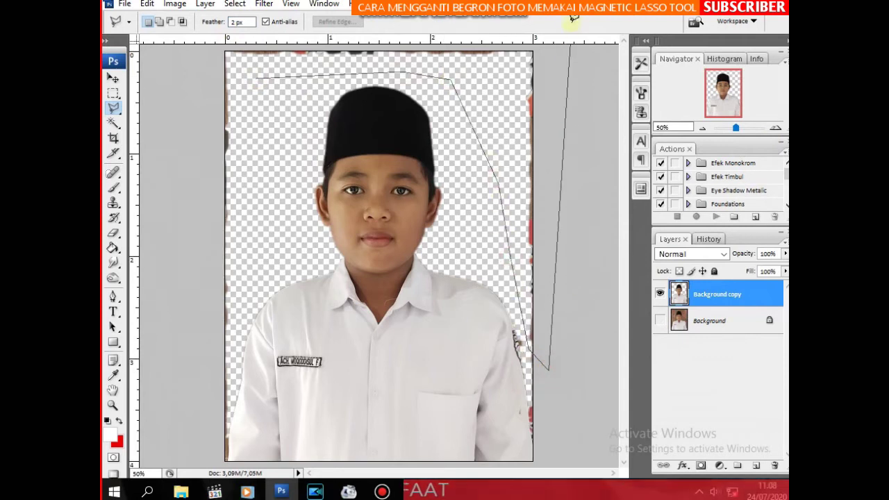
pyautogui.click(190, 44)
pyautogui.click(198, 429)
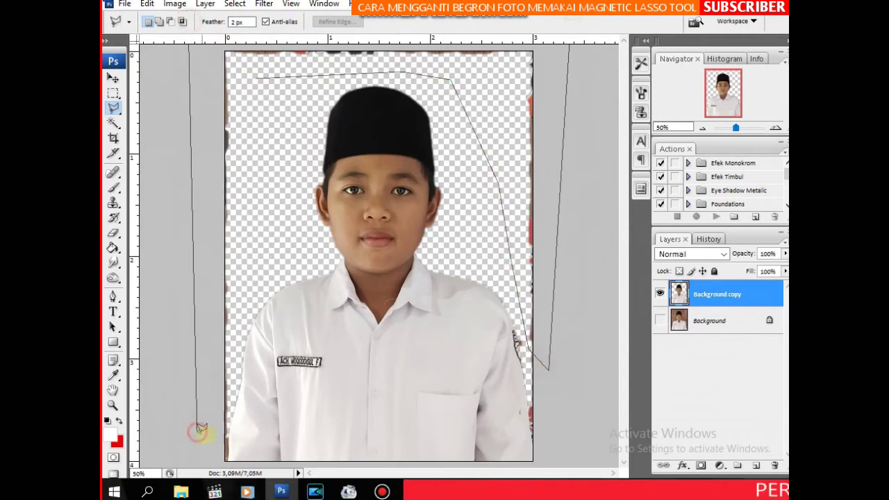
pyautogui.click(271, 166)
pyautogui.doubleClick(270, 123)
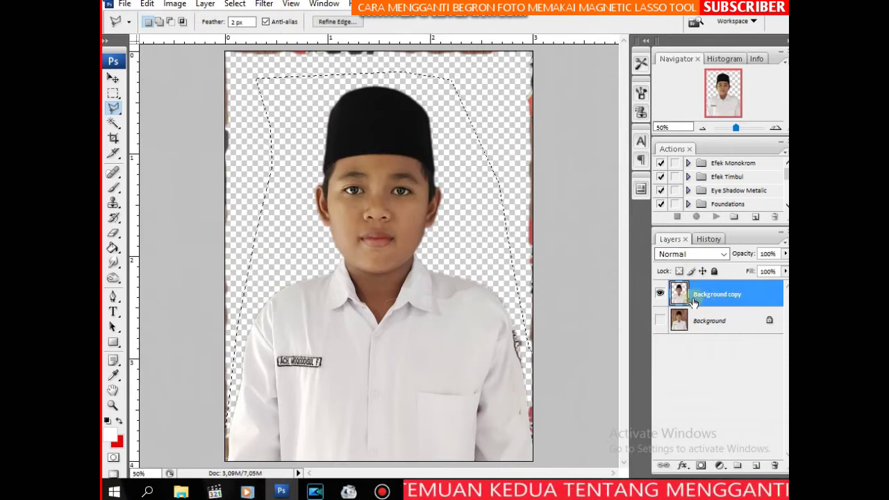
pyautogui.press('Delete')
pyautogui.click(246, 167)
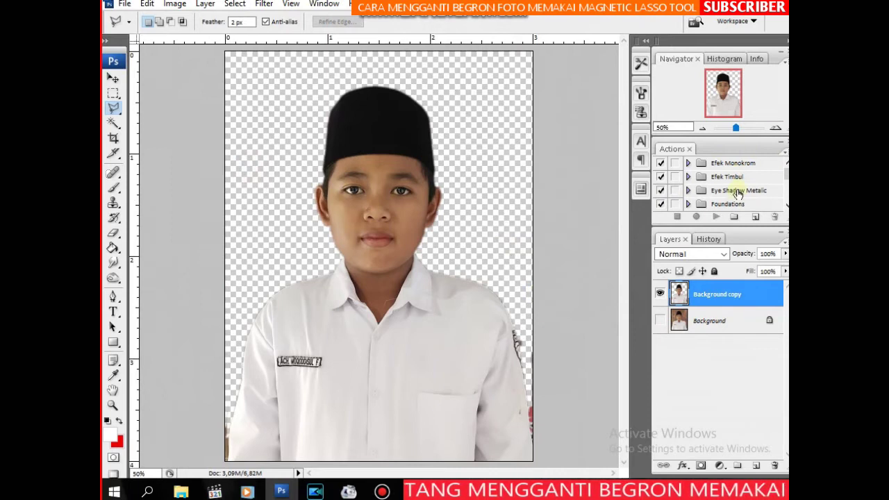
# Outline the leftover background scraps beside the sleeve with the shoulder badge using the Polygonal Lasso and delete them from Background copy
pyautogui.click(775, 129)
pyautogui.click(776, 129)
pyautogui.click(775, 129)
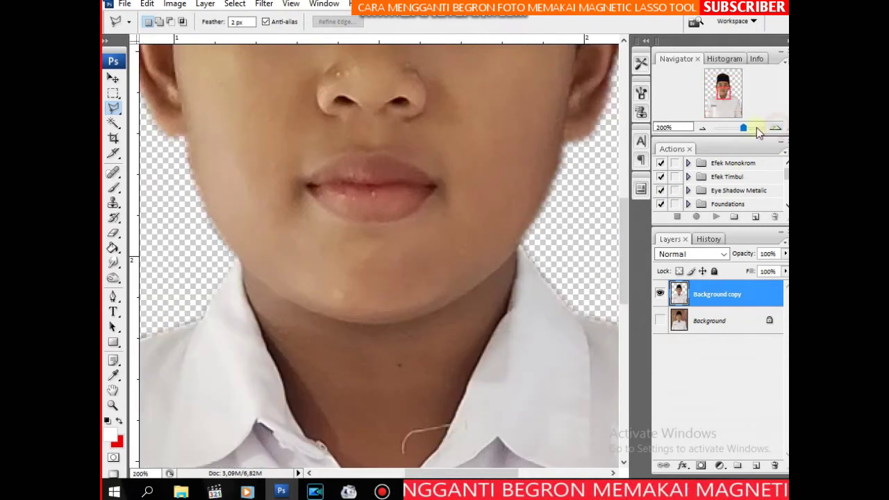
pyautogui.moveTo(721, 93); pyautogui.dragTo(732, 103)
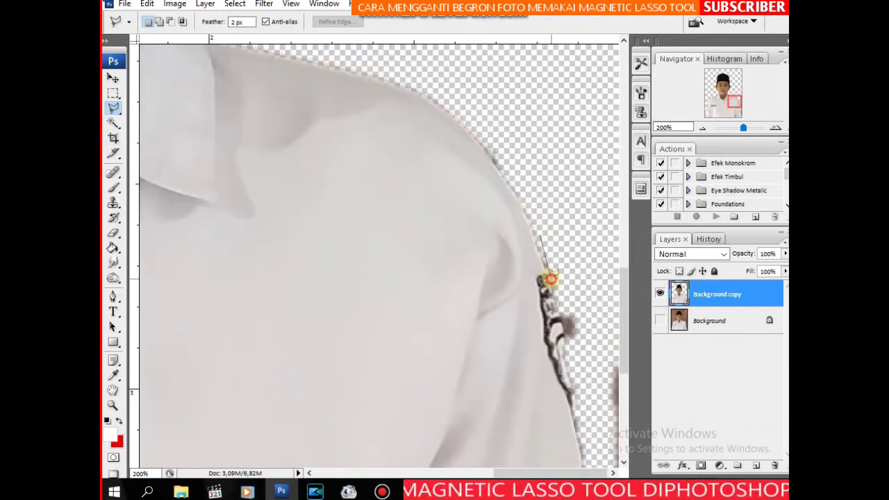
pyautogui.scroll(-5, 581, 397)
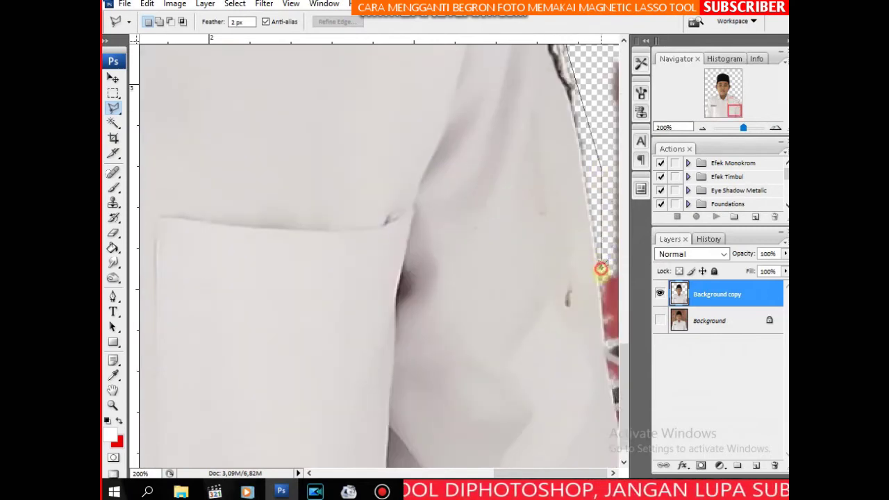
pyautogui.click(600, 358)
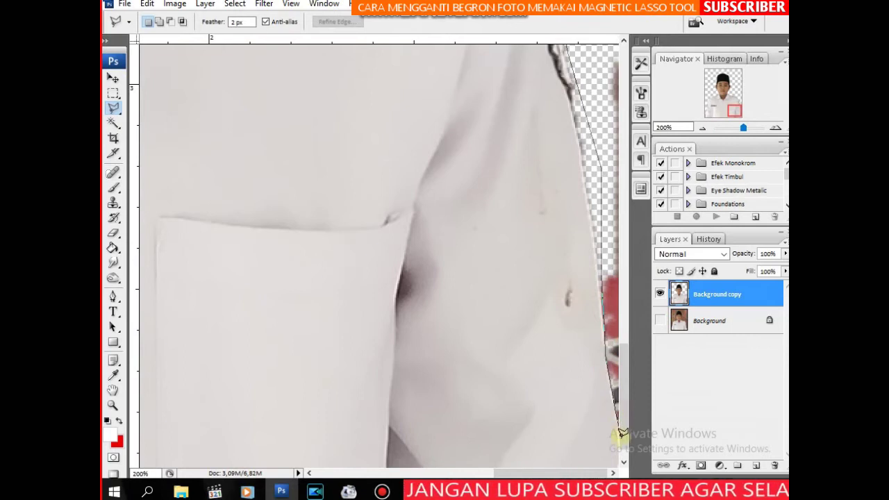
pyautogui.scroll(5, 597, 243)
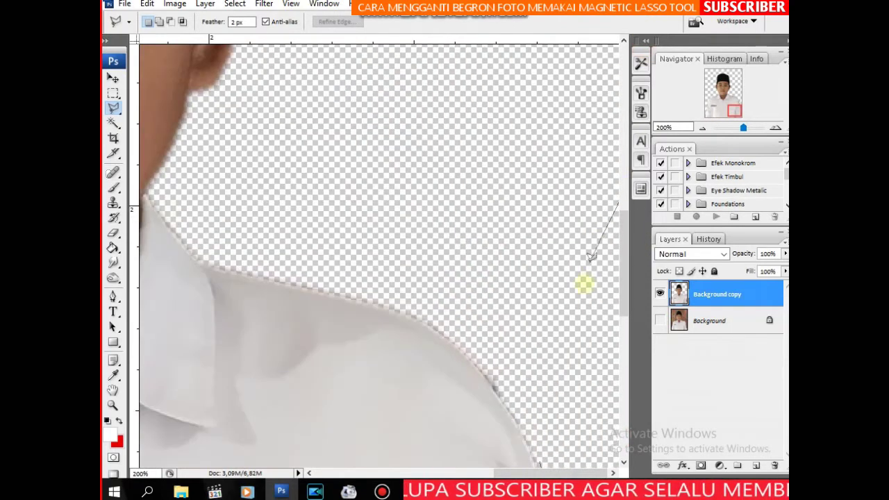
pyautogui.scroll(-5, 556, 139)
pyautogui.doubleClick(573, 172)
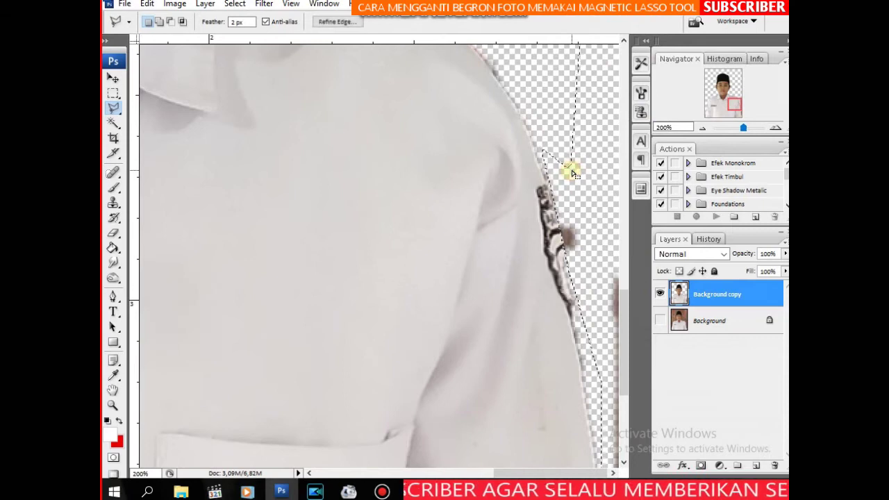
# Outline the leftover scraps beside the sleeve on the name-tag side, delete them from Background copy, and deselect
pyautogui.moveTo(305, 285); pyautogui.dragTo(492, 238)
pyautogui.moveTo(202, 289)
pyautogui.mouseDown()
pyautogui.moveTo(361, 277)
pyautogui.moveTo(398, 337)
pyautogui.moveTo(400, 302)
pyautogui.moveTo(312, 327)
pyautogui.moveTo(300, 342)
pyautogui.moveTo(300, 329)
pyautogui.mouseUp()
pyautogui.click(184, 171)
pyautogui.moveTo(154, 362)
pyautogui.mouseDown()
pyautogui.moveTo(149, 477)
pyautogui.moveTo(132, 477)
pyautogui.moveTo(105, 89)
pyautogui.moveTo(172, 84)
pyautogui.moveTo(174, 178)
pyautogui.mouseUp()
pyautogui.click(175, 178)
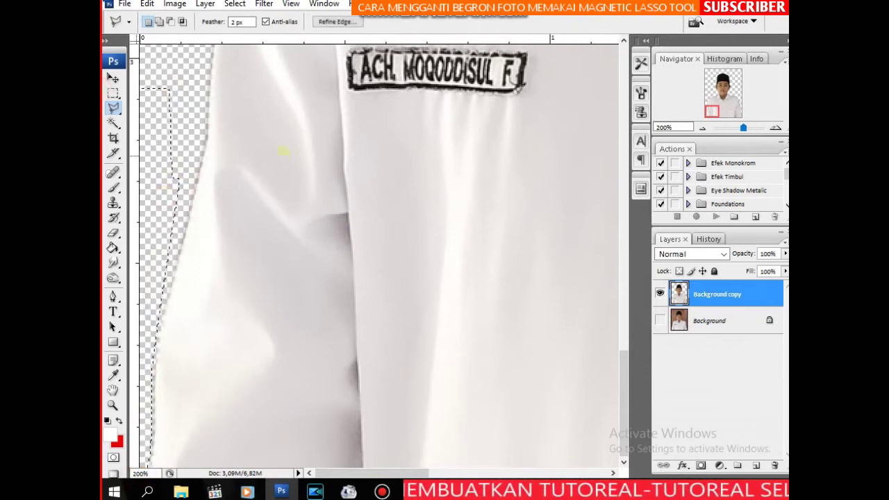
pyautogui.hotkey('ctrl', 'd')
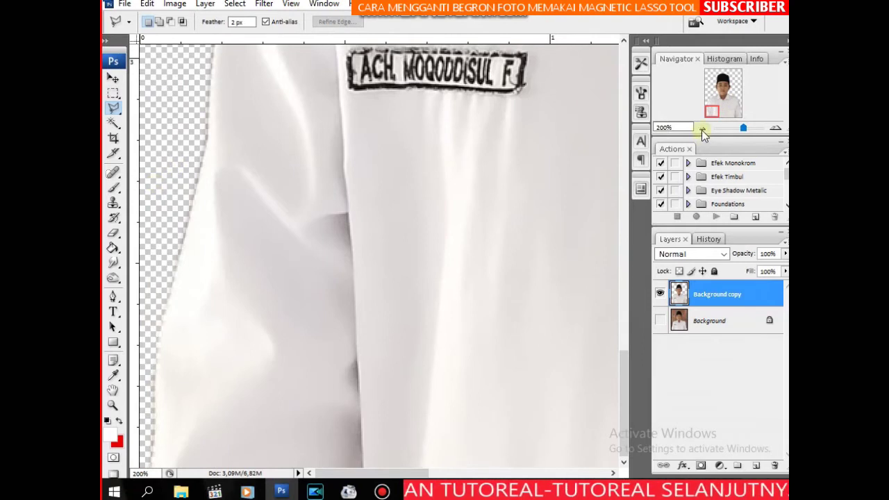
# Show the original Background layer again and make it the active layer
pyautogui.click(702, 129)
pyautogui.click(702, 129)
pyautogui.click(702, 129)
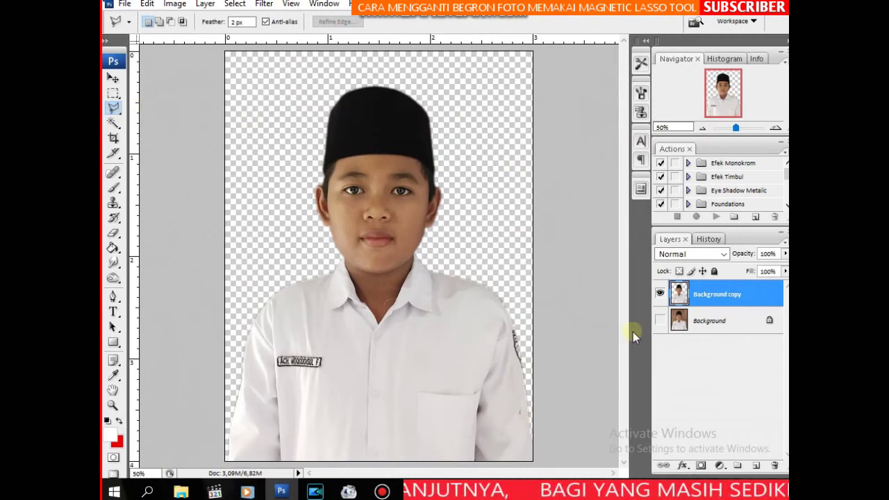
pyautogui.click(658, 324)
pyautogui.click(722, 322)
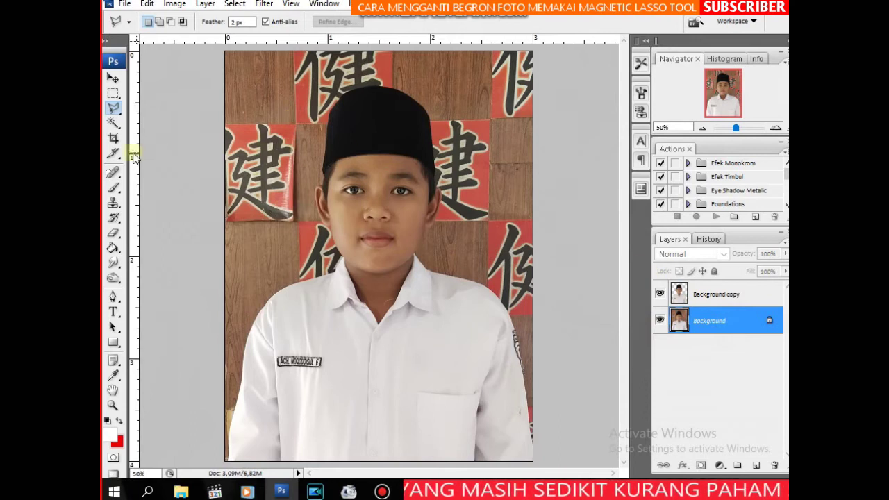
# Set the background colour to the red e20202 in the Color Picker
pyautogui.click(111, 94)
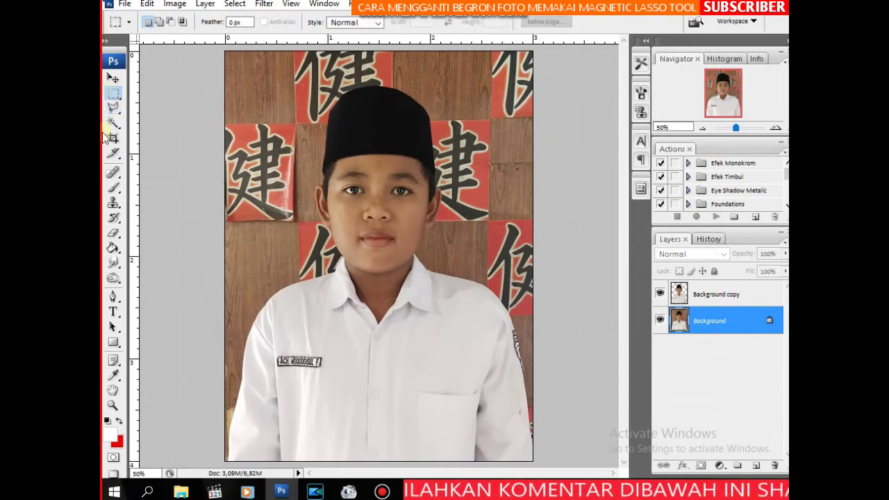
pyautogui.click(120, 447)
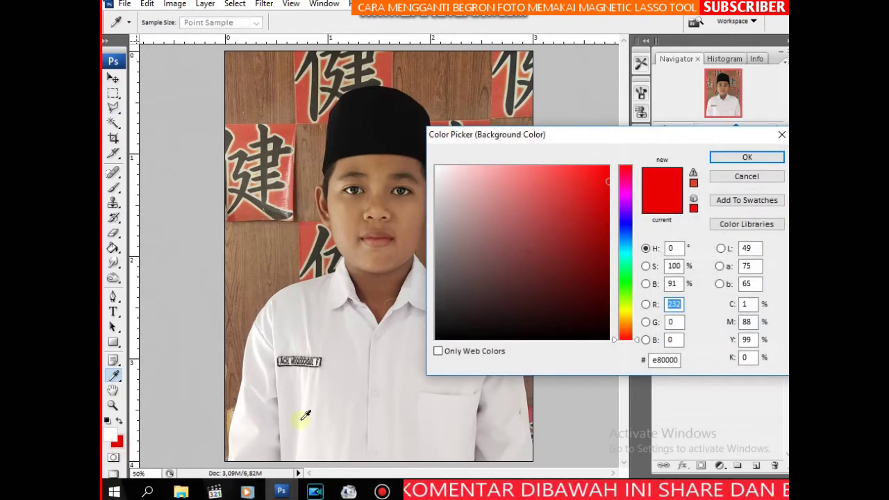
pyautogui.click(759, 178)
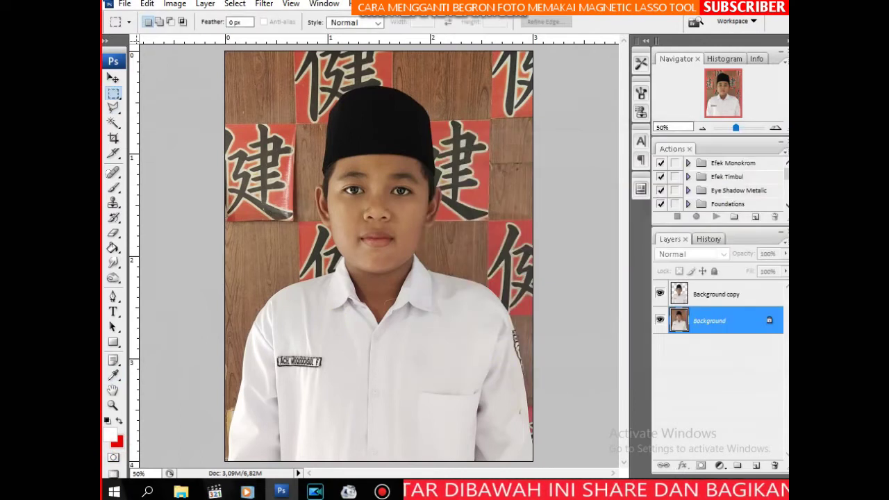
pyautogui.click(119, 448)
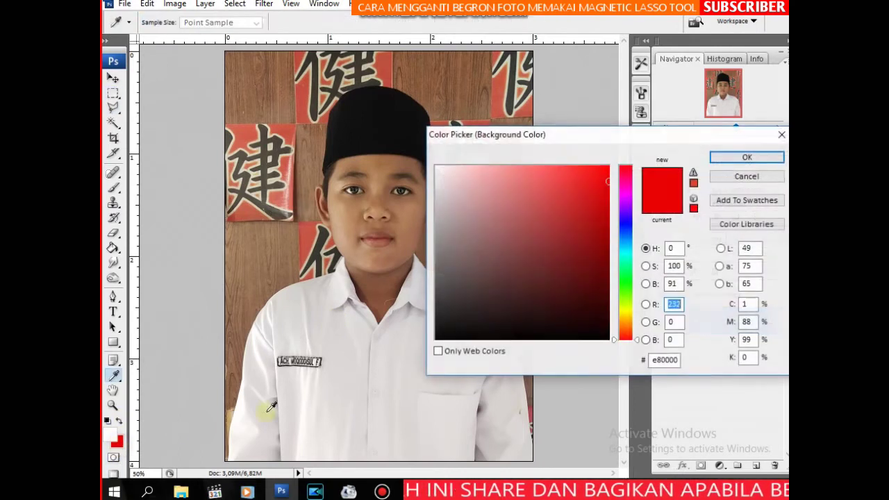
pyautogui.moveTo(622, 223); pyautogui.dragTo(617, 157)
pyautogui.moveTo(608, 195); pyautogui.dragTo(607, 185)
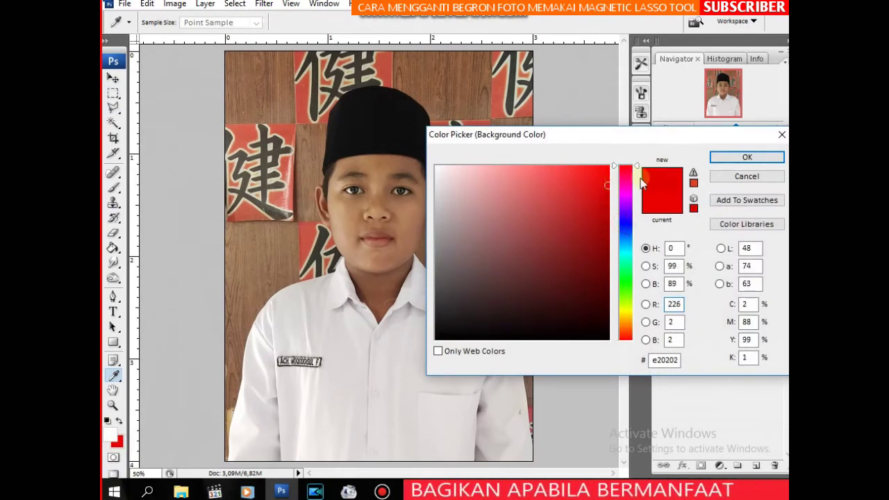
pyautogui.click(738, 157)
pyautogui.press('m')
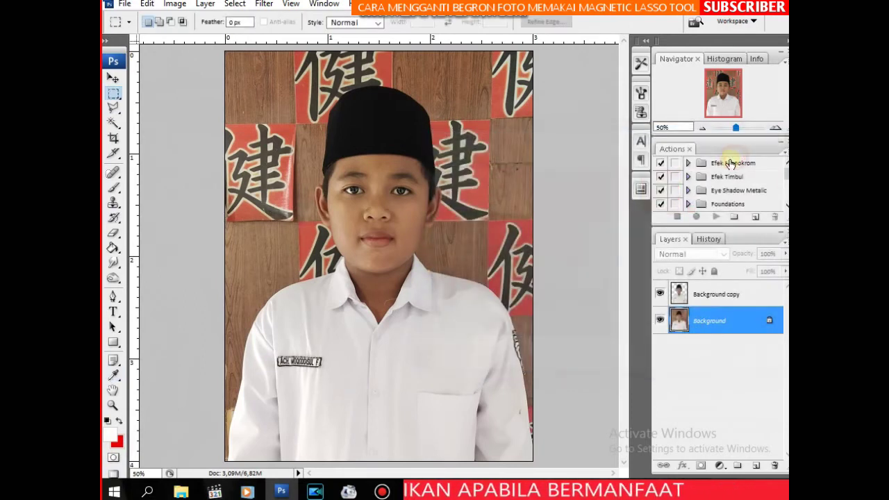
# Select the whole canvas with the Rectangular Marquee, fill the Background layer with the red background colour, and deselect
pyautogui.click(702, 128)
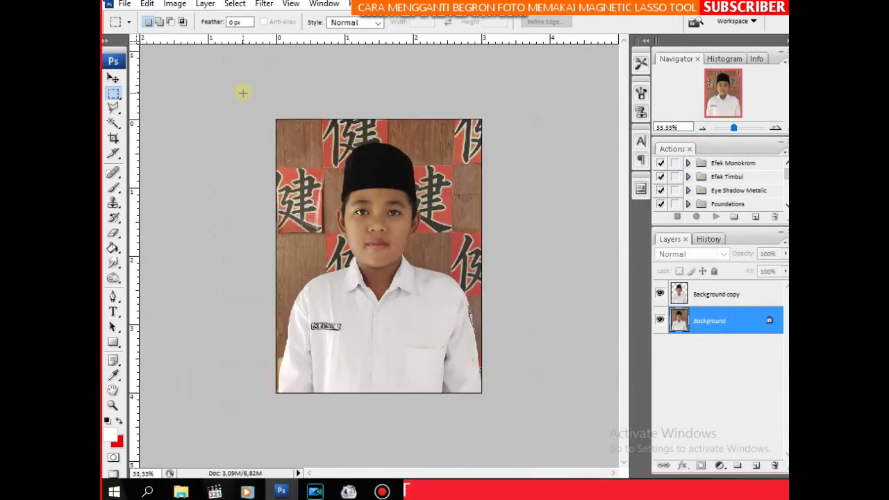
pyautogui.moveTo(252, 109); pyautogui.dragTo(448, 349)
pyautogui.moveTo(547, 439); pyautogui.dragTo(552, 444)
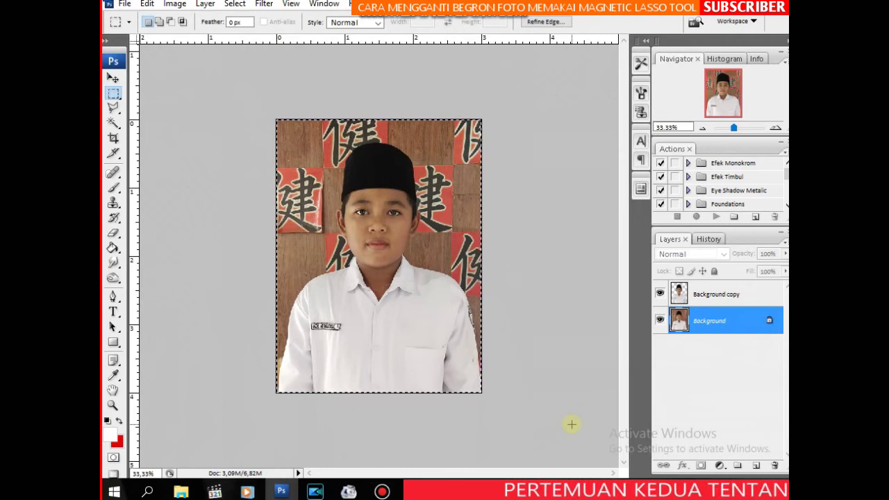
pyautogui.hotkey('ctrl', 'BackSpace')
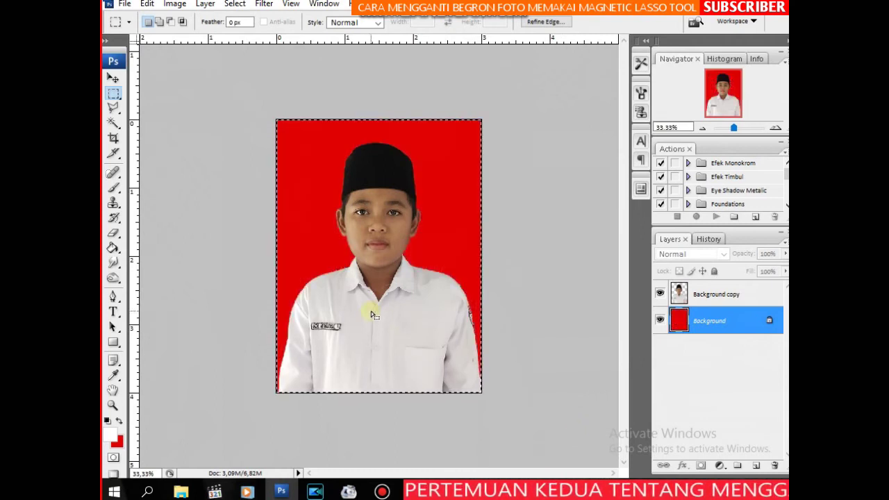
pyautogui.hotkey('ctrl', 'd')
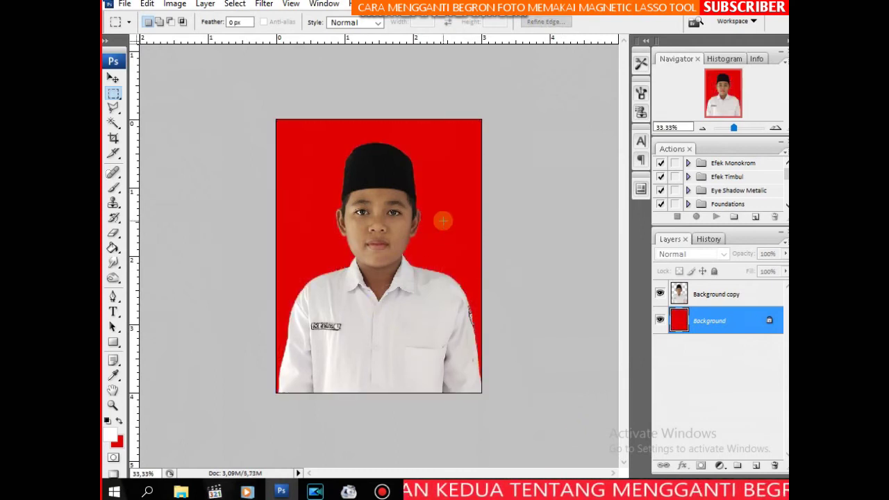
# Crop the girl's photo IMG_20200613_164245.jpg to 3 × 4 cm around her head and upper body
pyautogui.click(781, 12)
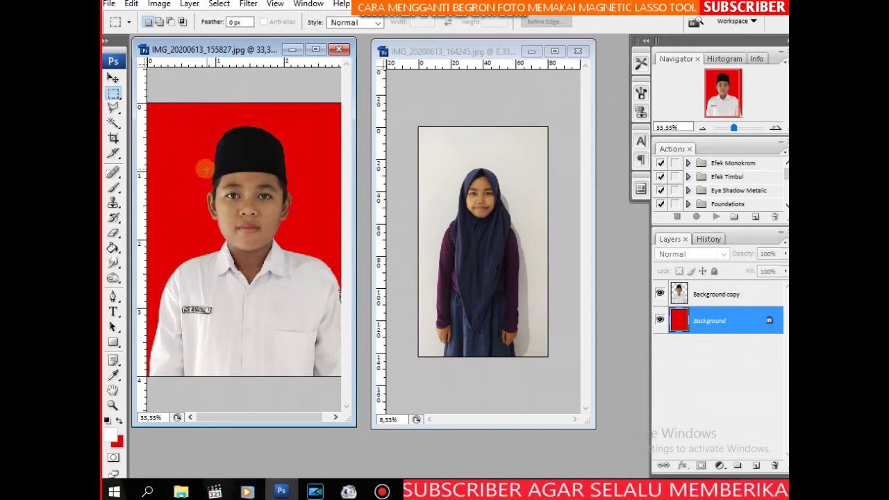
pyautogui.click(113, 137)
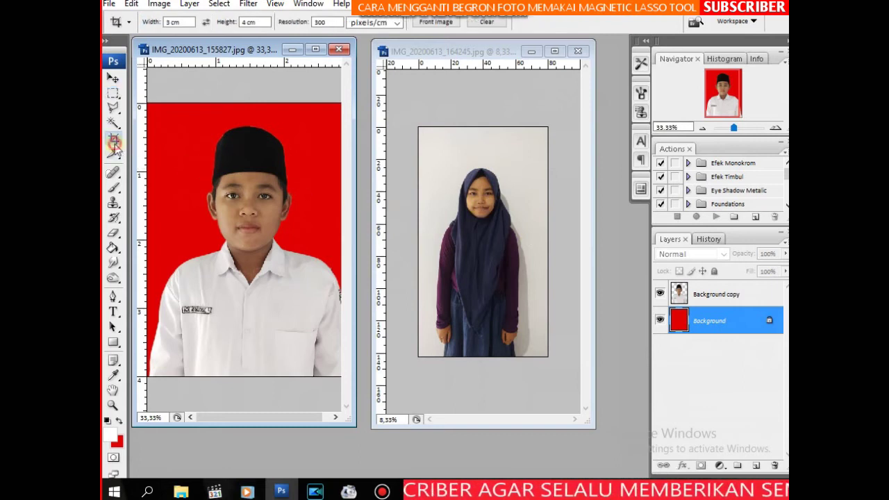
pyautogui.click(438, 169)
pyautogui.moveTo(429, 153)
pyautogui.mouseDown()
pyautogui.moveTo(518, 271)
pyautogui.moveTo(506, 255)
pyautogui.mouseUp()
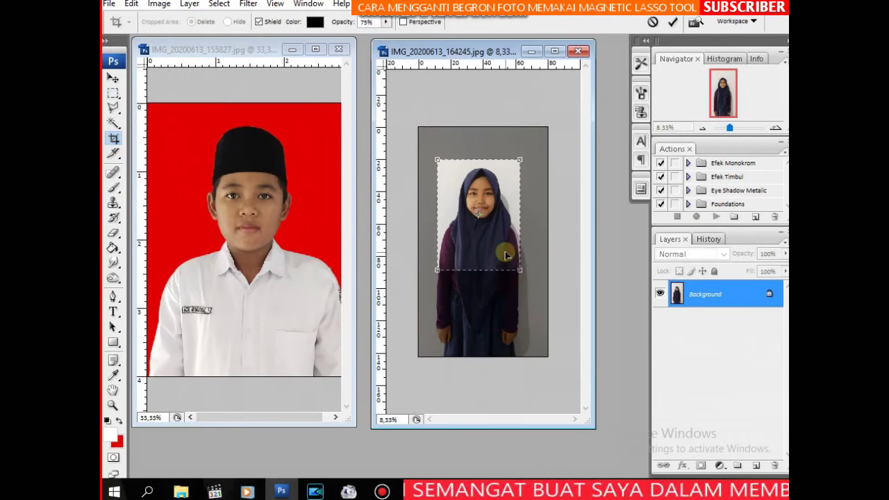
pyautogui.doubleClick(507, 255)
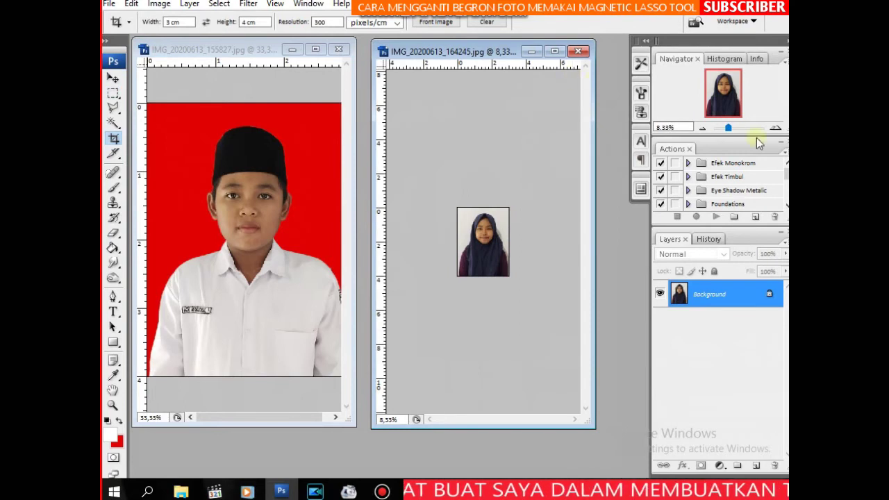
# Maximize the cropped photo's window and duplicate its Background layer as Background copy
pyautogui.click(554, 51)
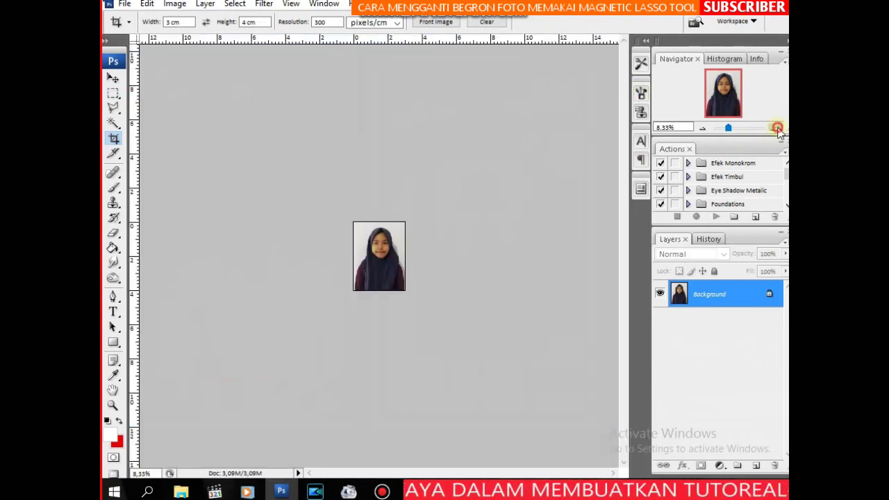
pyautogui.click(777, 128)
pyautogui.click(776, 128)
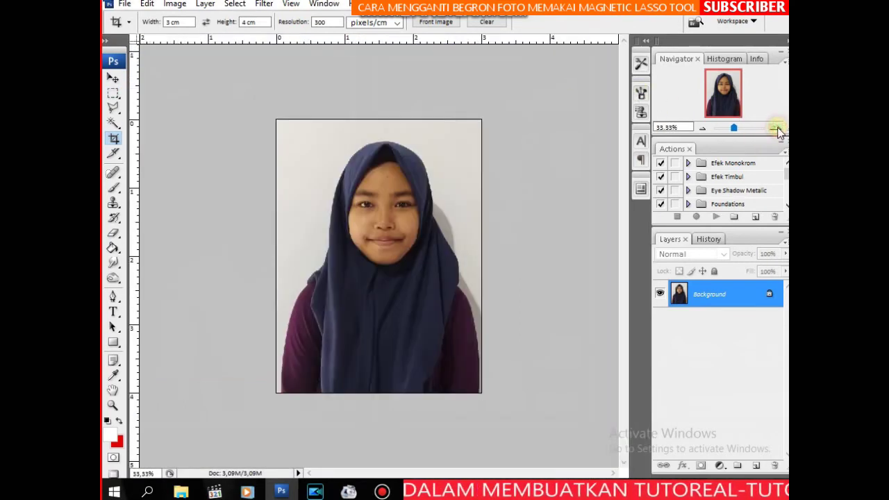
pyautogui.rightClick(724, 295)
pyautogui.click(705, 318)
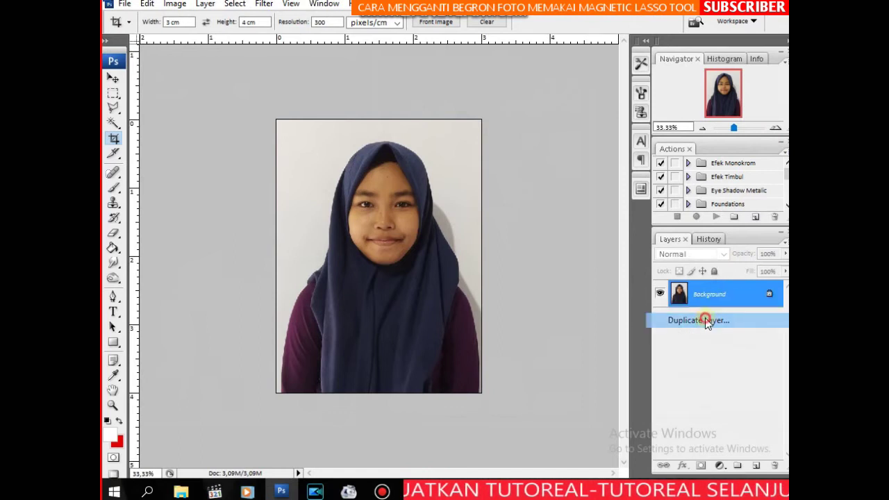
pyautogui.click(539, 135)
# Select the surroundings around the girl with the Magnetic Lasso on Background copy and hide the original Background layer
pyautogui.hotkey('ctrl', '+')
pyautogui.press('l')
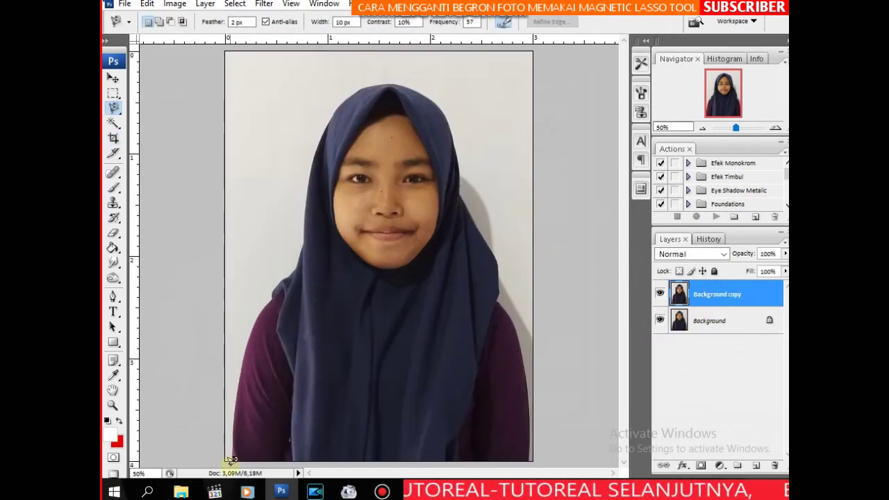
pyautogui.click(232, 455)
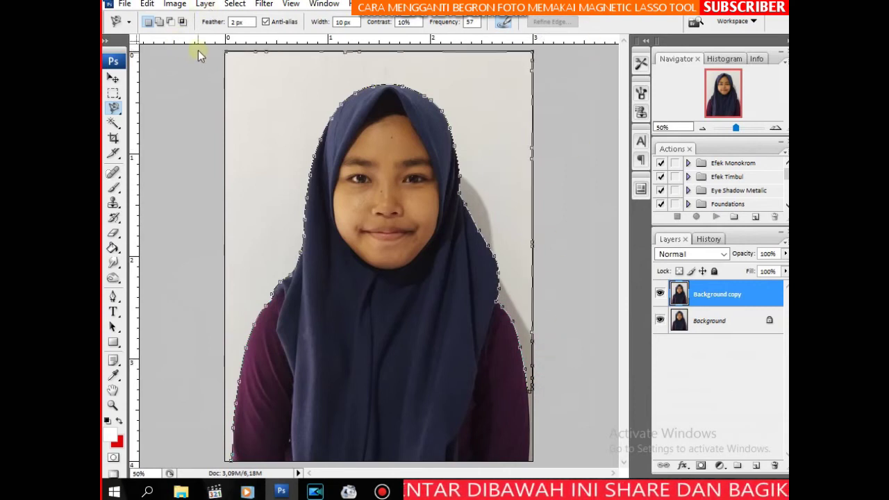
pyautogui.click(182, 428)
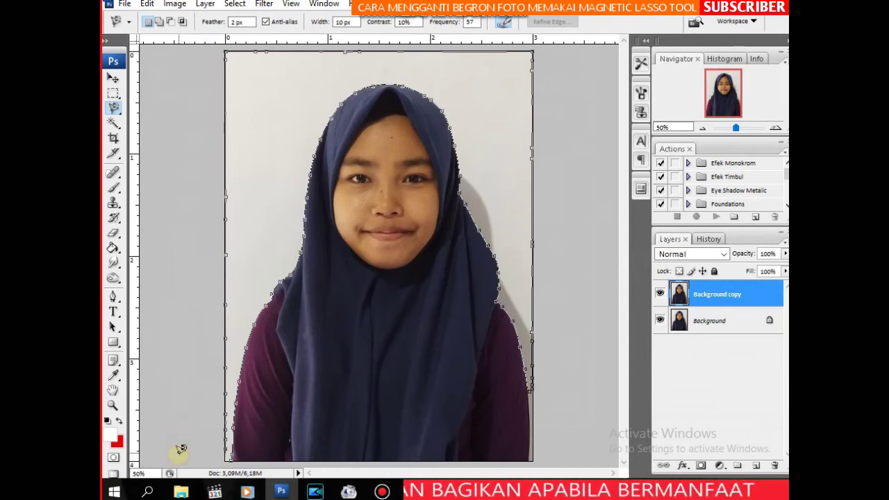
pyautogui.click(180, 455)
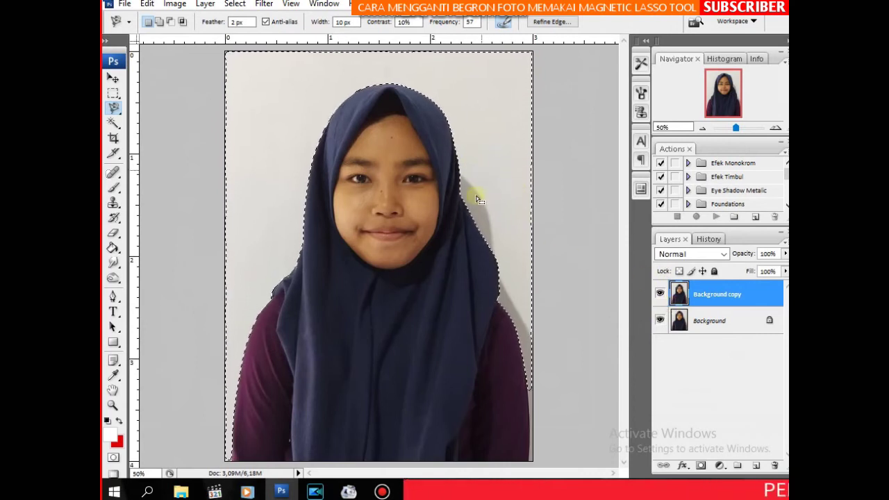
pyautogui.click(660, 320)
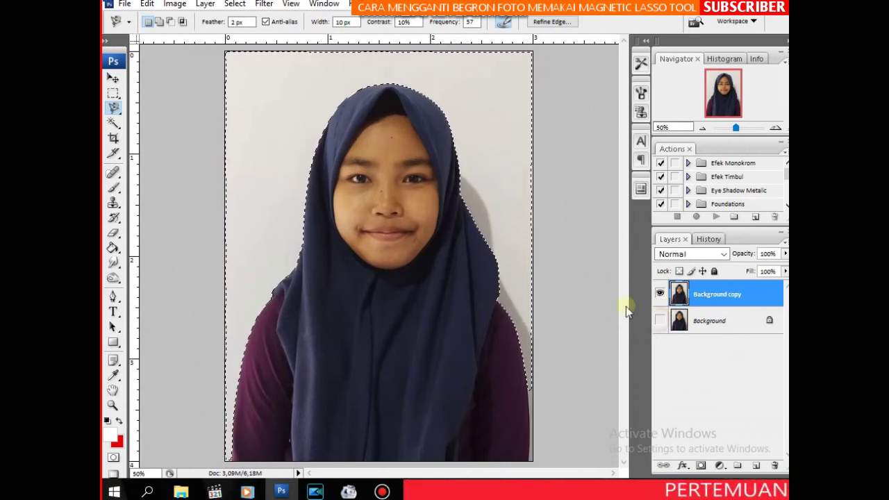
# Try deleting the selected surroundings from Background copy and undo the deletion
pyautogui.press('Delete')
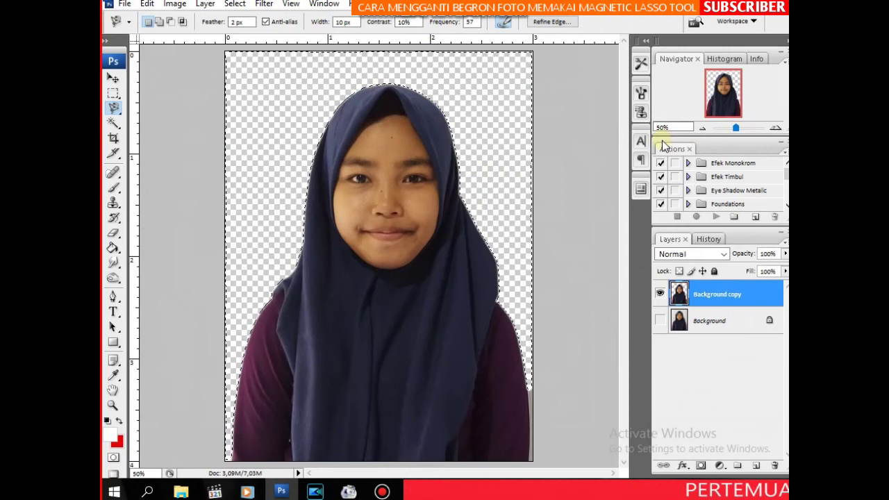
pyautogui.hotkey('ctrl', 'z')
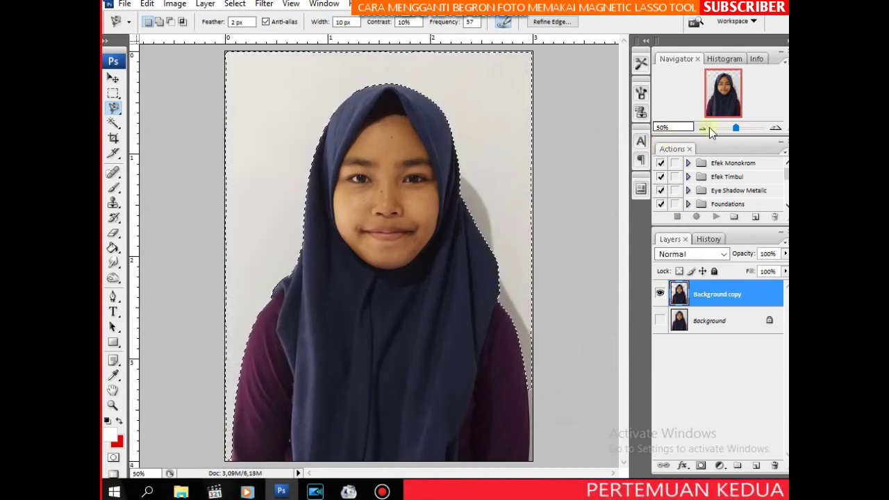
# Delete the selected surroundings around the girl from Background copy and clear the selection
pyautogui.click(776, 128)
pyautogui.click(776, 128)
pyautogui.click(776, 129)
pyautogui.click(776, 128)
pyautogui.moveTo(724, 93); pyautogui.dragTo(733, 90)
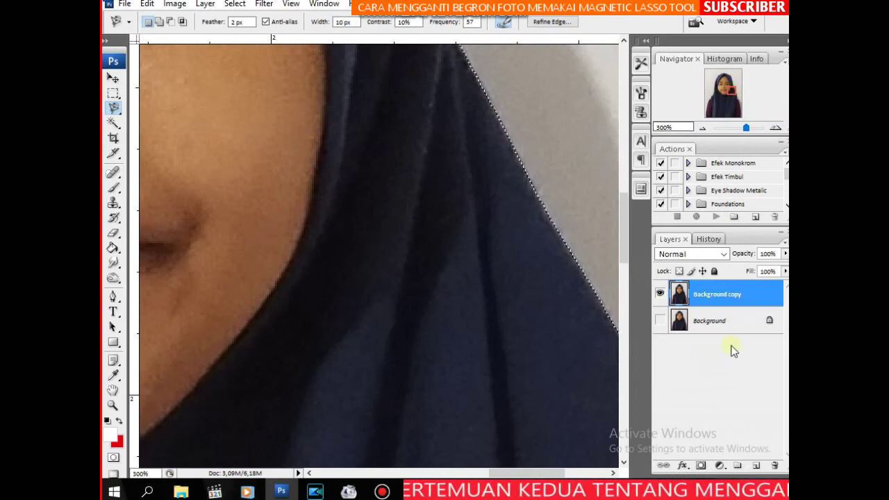
pyautogui.press('Delete')
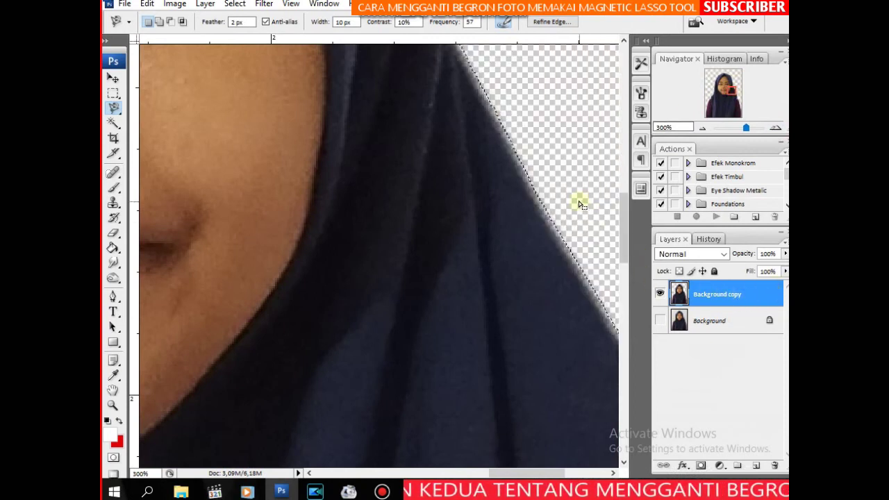
pyautogui.click(549, 143)
pyautogui.click(704, 130)
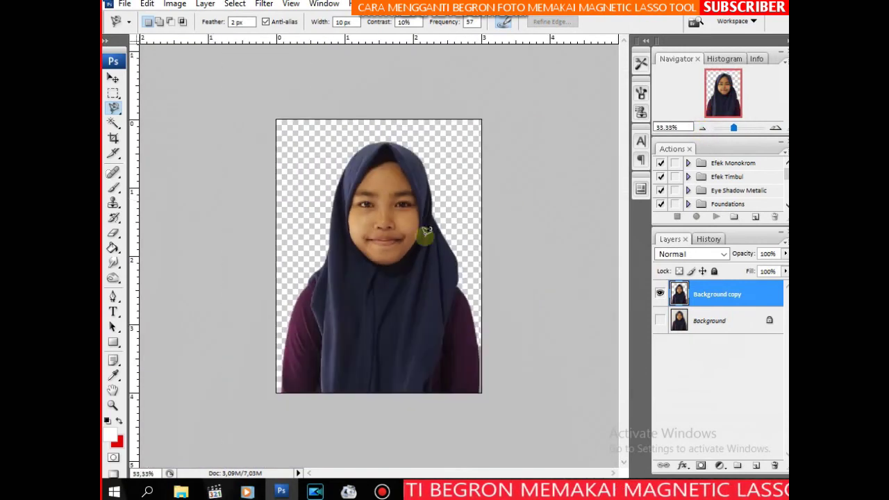
# Show the original Background layer, select its whole canvas, fill it with the red background colour and deselect
pyautogui.click(659, 320)
pyautogui.click(709, 321)
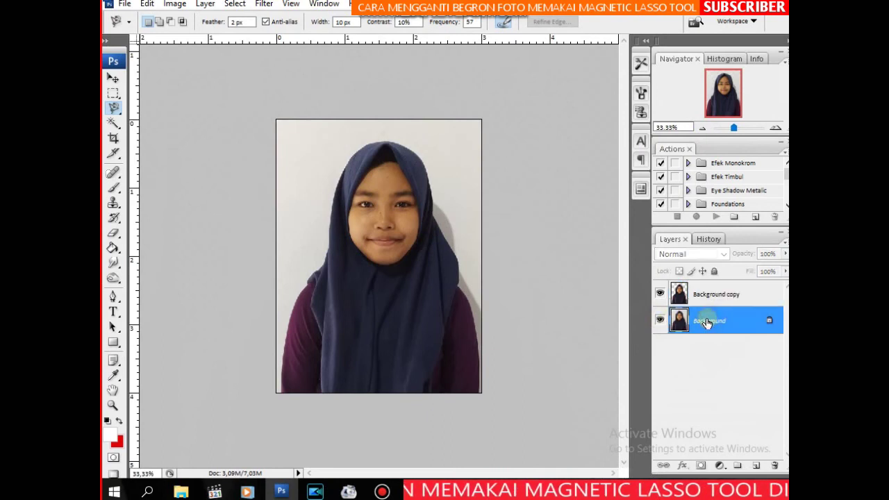
pyautogui.click(114, 92)
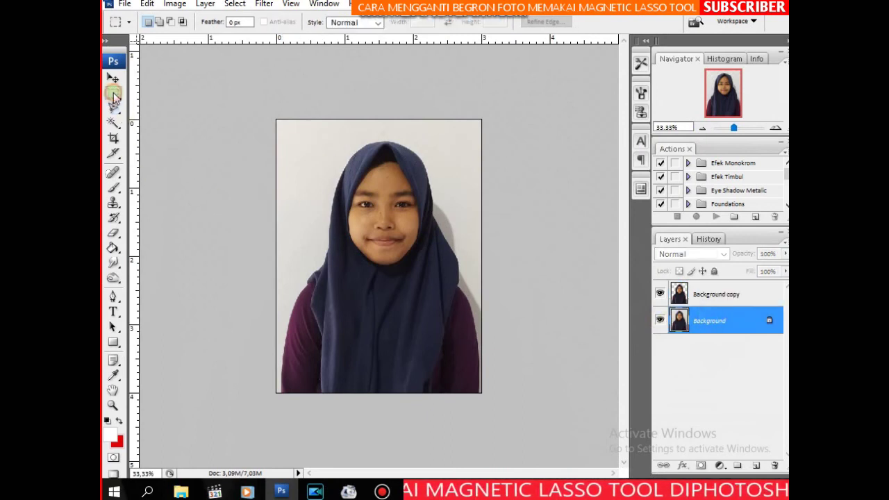
pyautogui.hotkey('ctrl', 'a')
pyautogui.moveTo(257, 98); pyautogui.dragTo(473, 365)
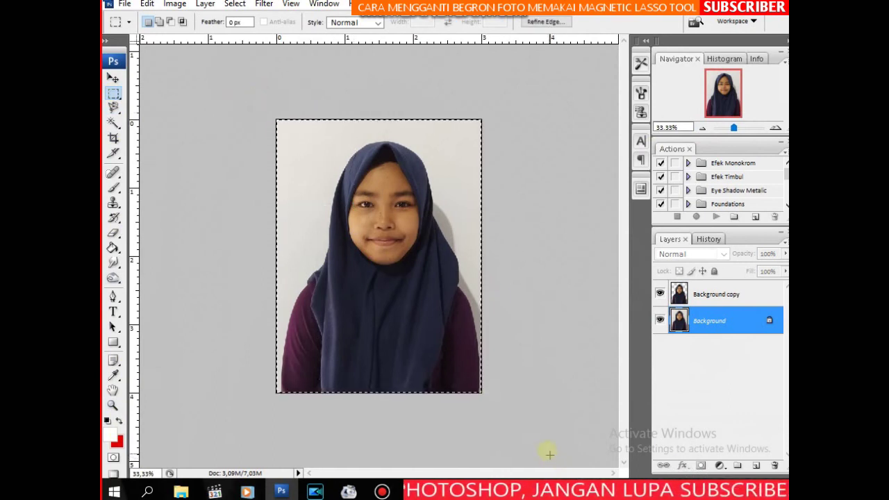
pyautogui.hotkey('ctrl', 'BackSpace')
pyautogui.hotkey('ctrl', 'd')
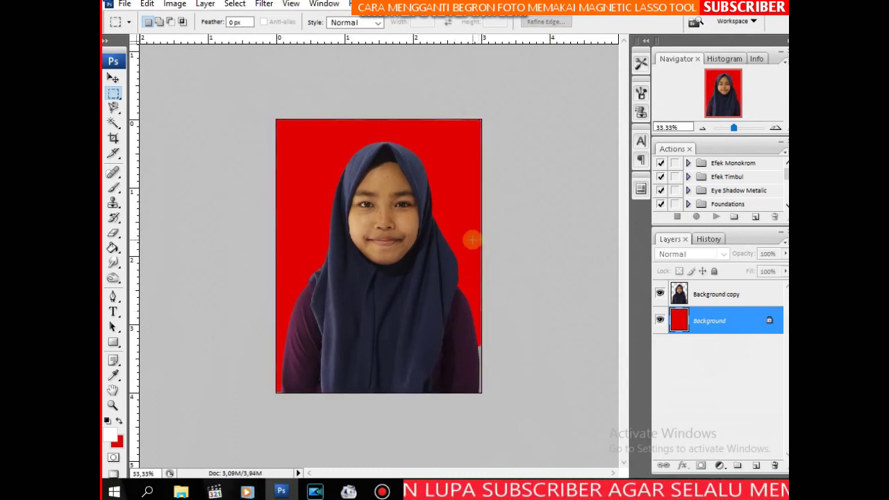